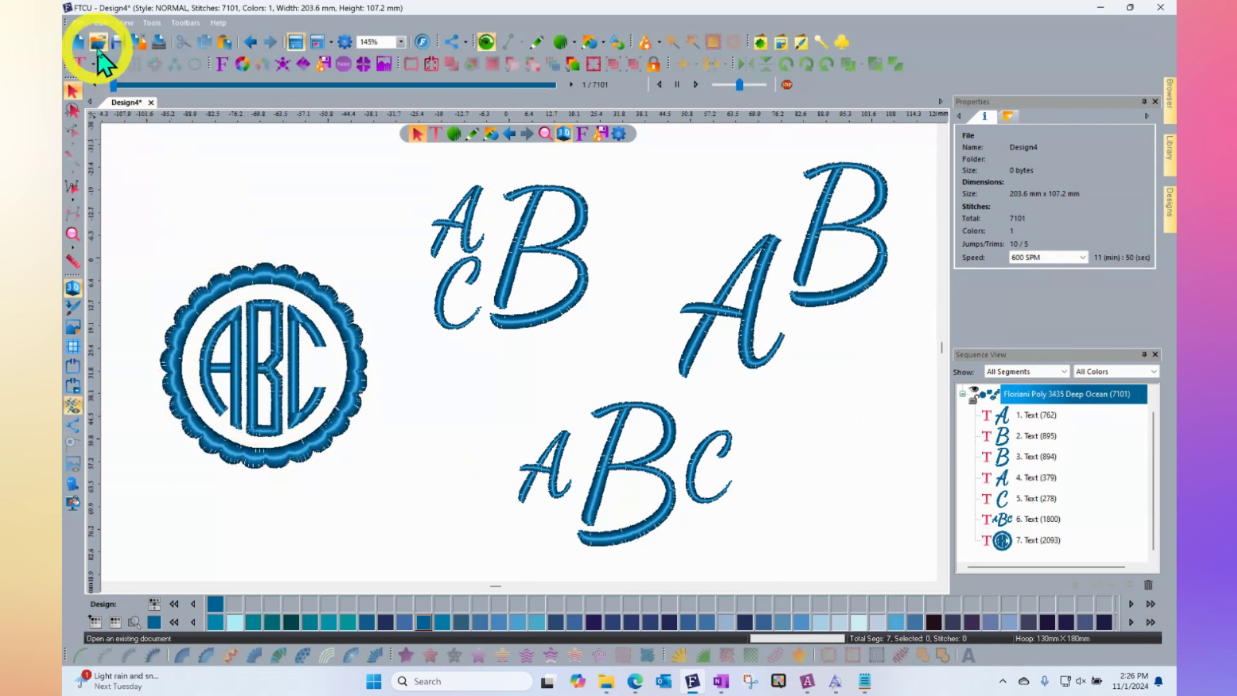
Step: Open the Text tool's flyout to show the text and monogram lettering tools
left_click(81, 69)
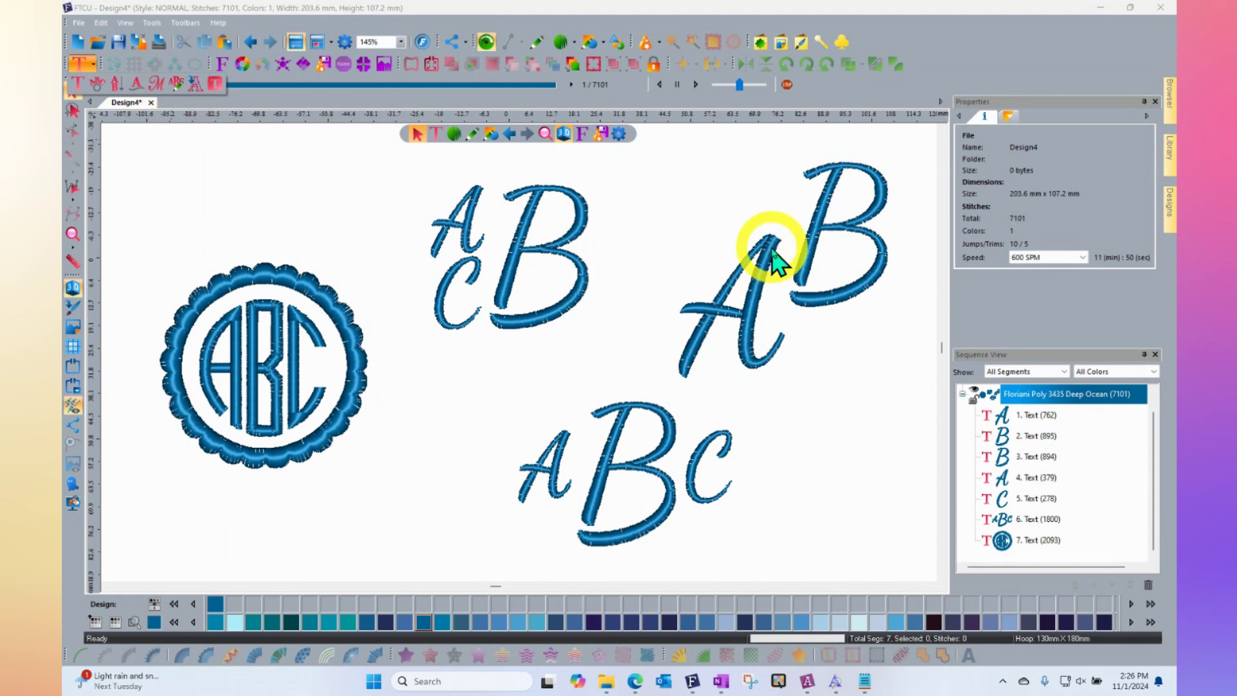
left_click(176, 84)
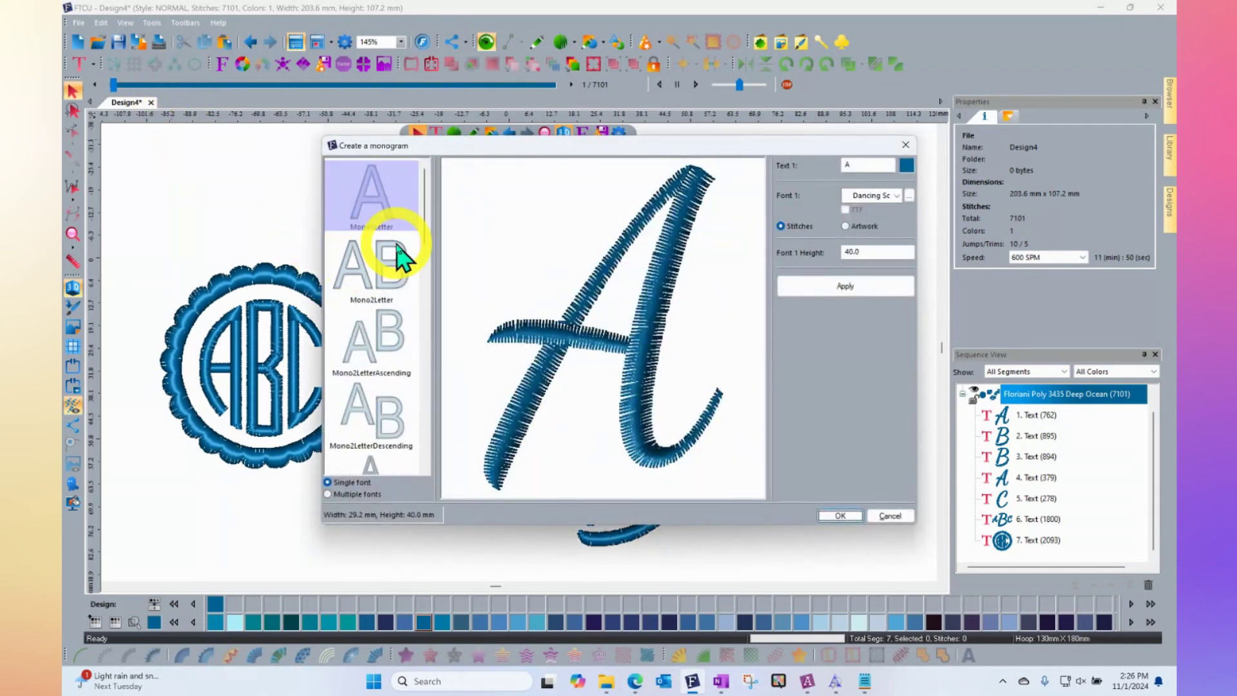
left_click(397, 245)
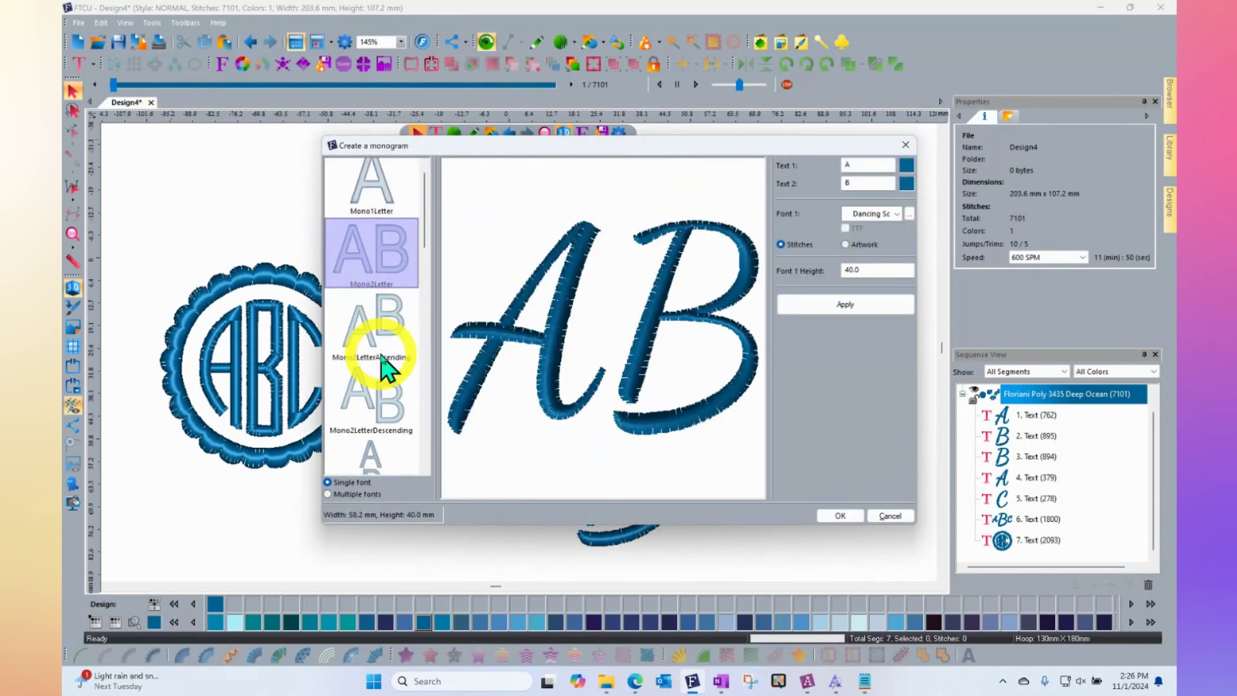
scroll(381, 358, "down", 5)
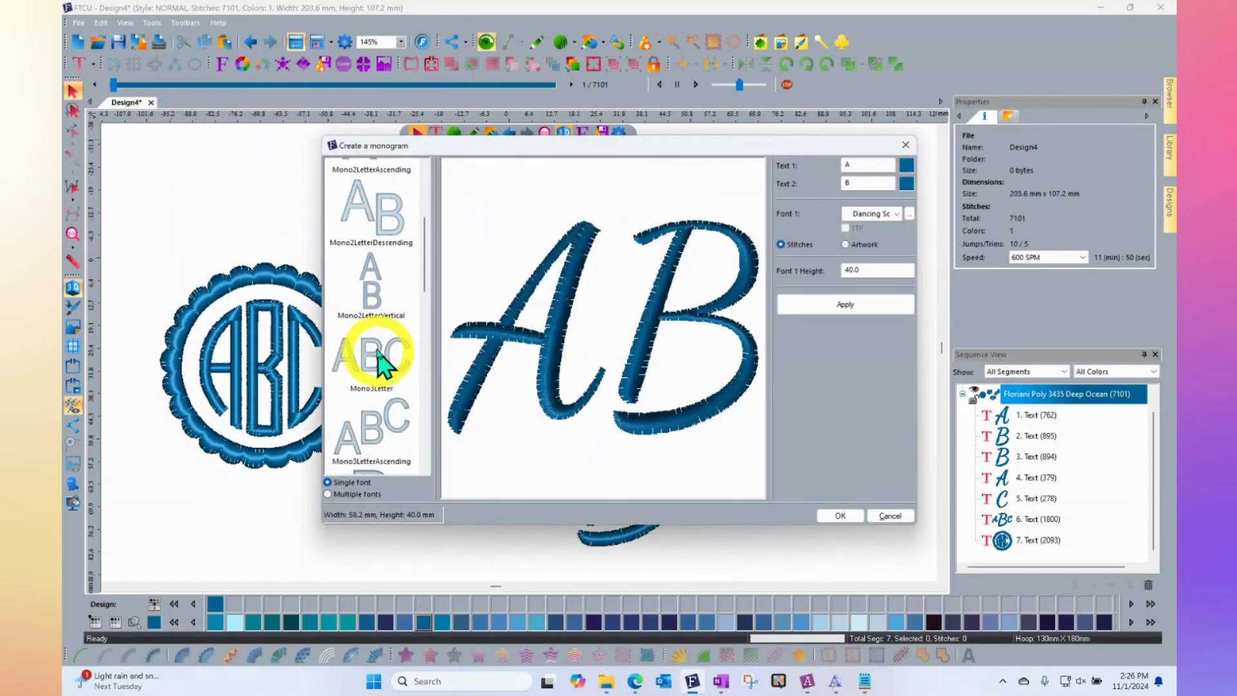
left_click(379, 357)
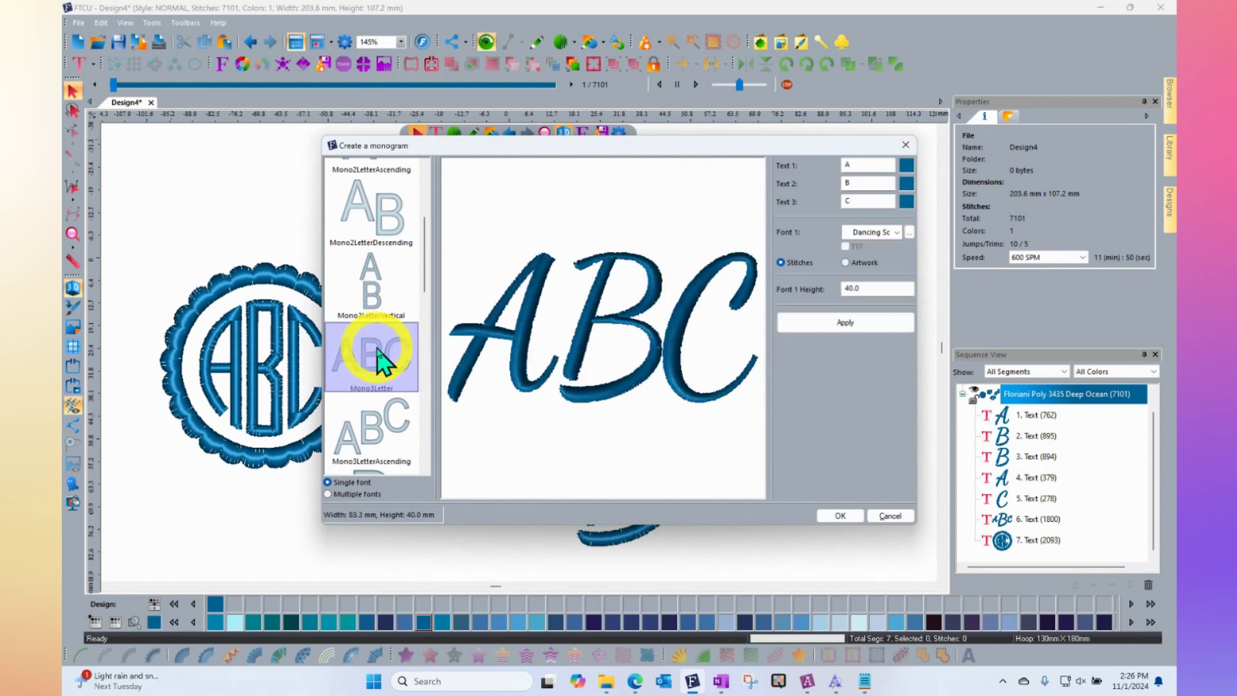
scroll(381, 358, "down", 3)
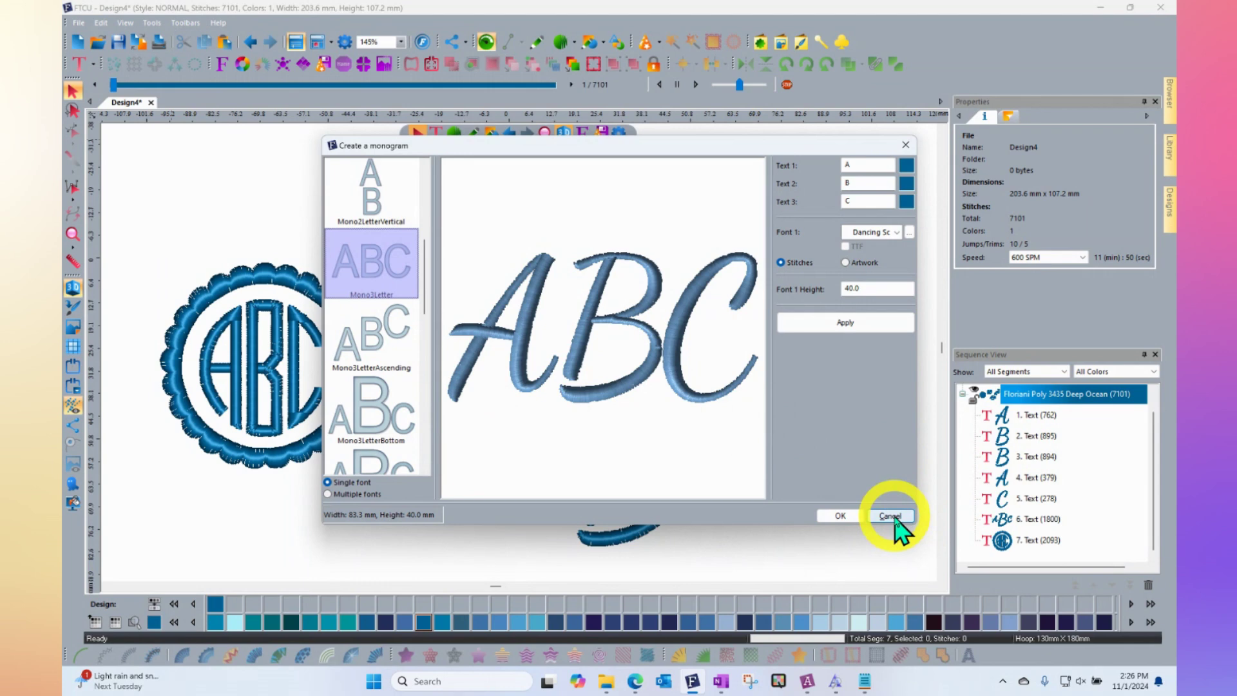
Step: Dismiss the monogram creator, then place a new ABC circle monogram at the design's top left
left_click(891, 516)
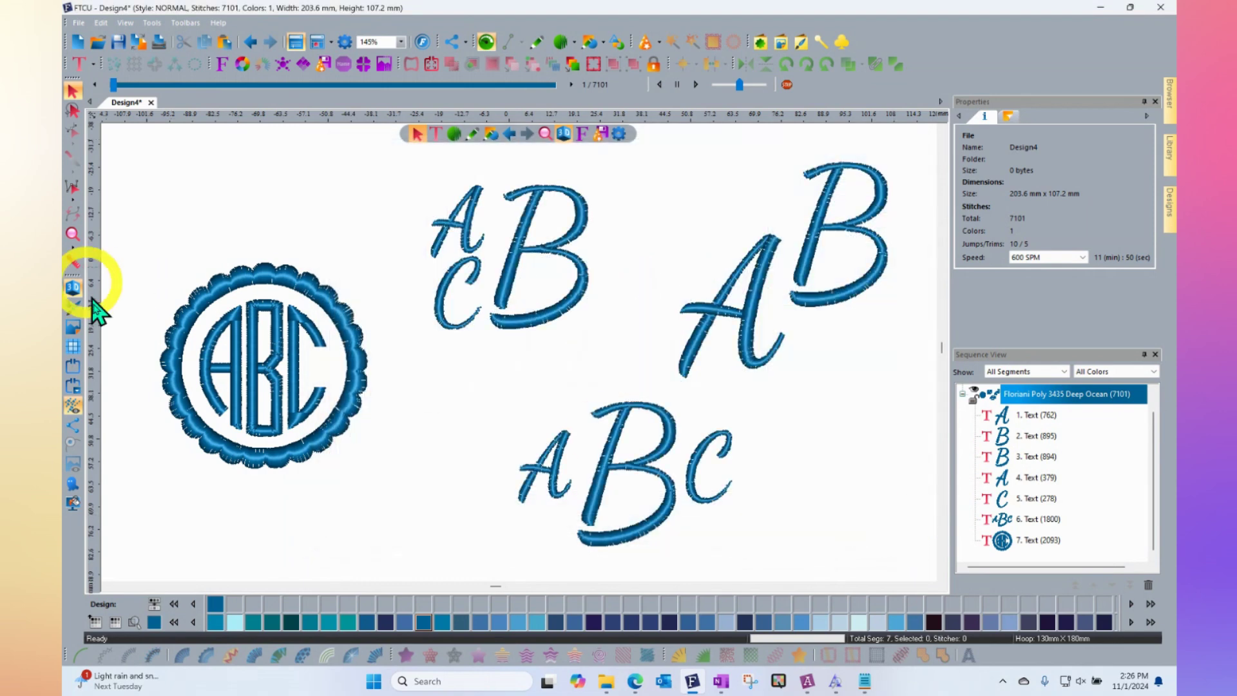
left_click(92, 64)
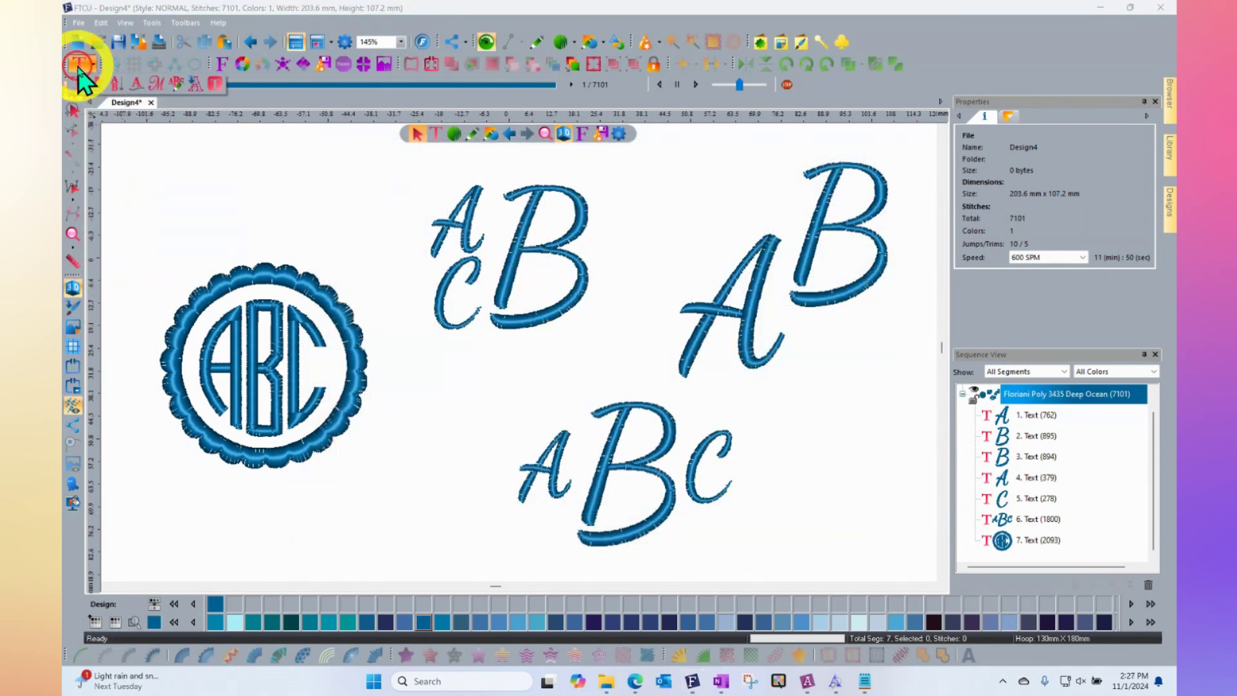
left_click(157, 84)
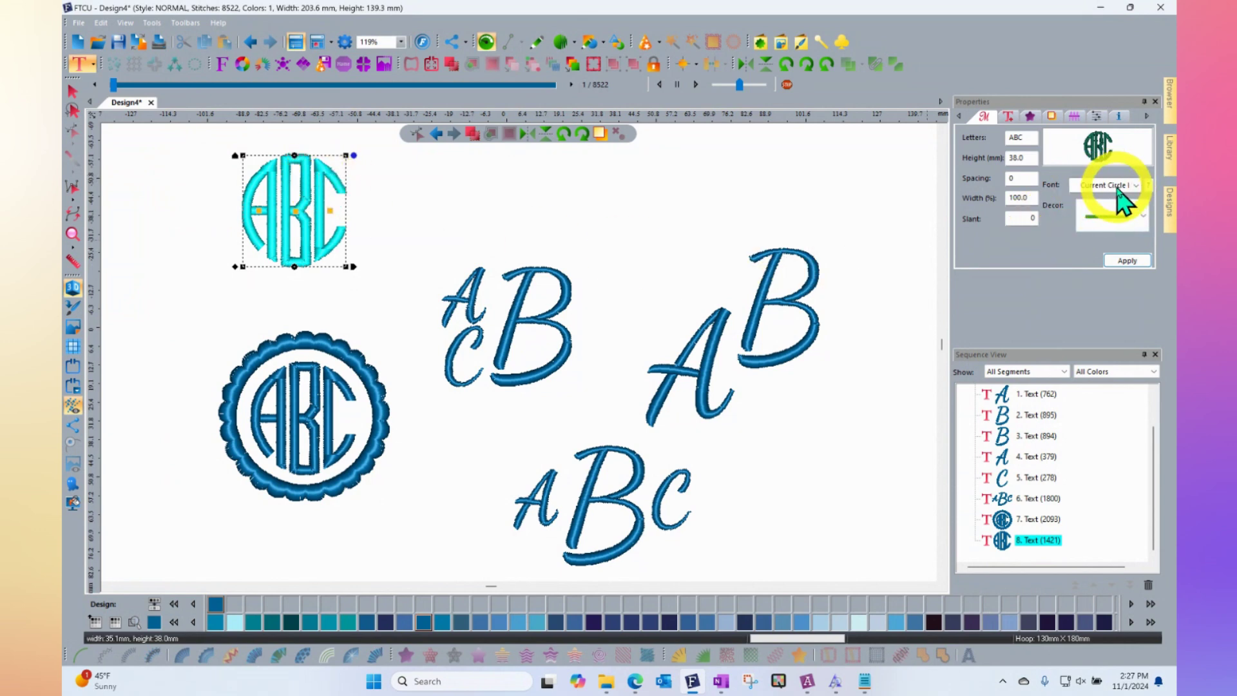
Step: Apply Dancing Script to the new ABC monogram, then switch it to the Monogram 1 font
left_click(1121, 187)
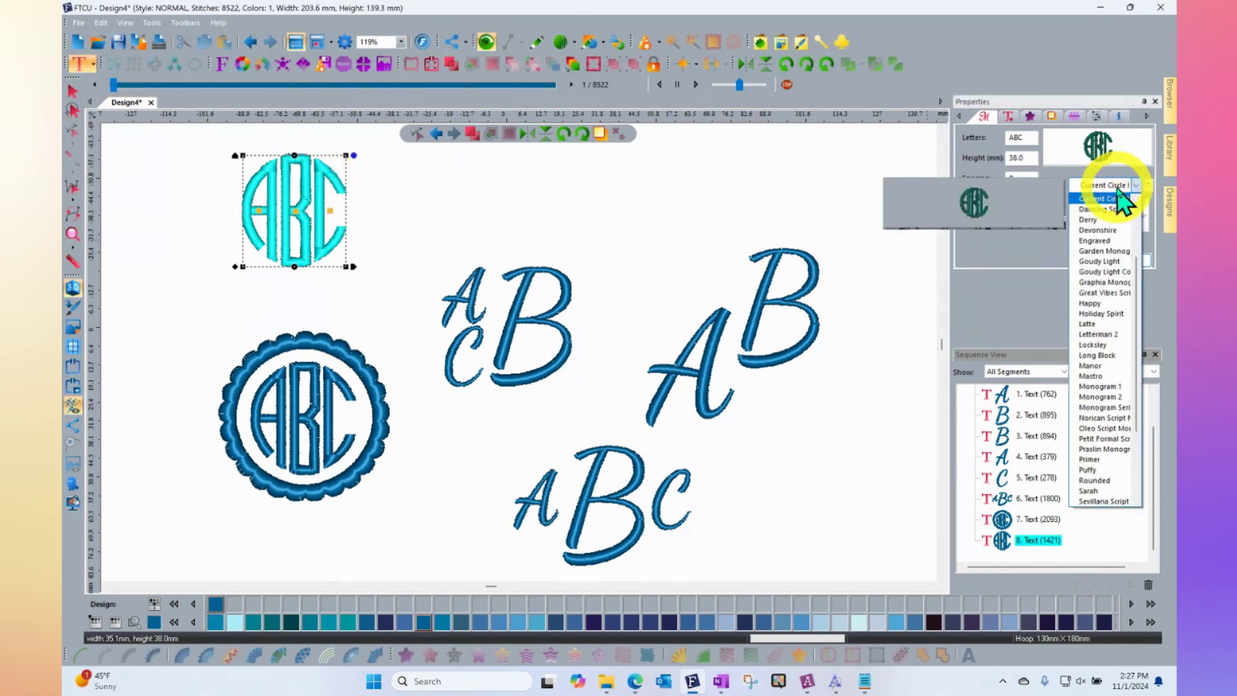
left_click(1104, 210)
left_click(1127, 260)
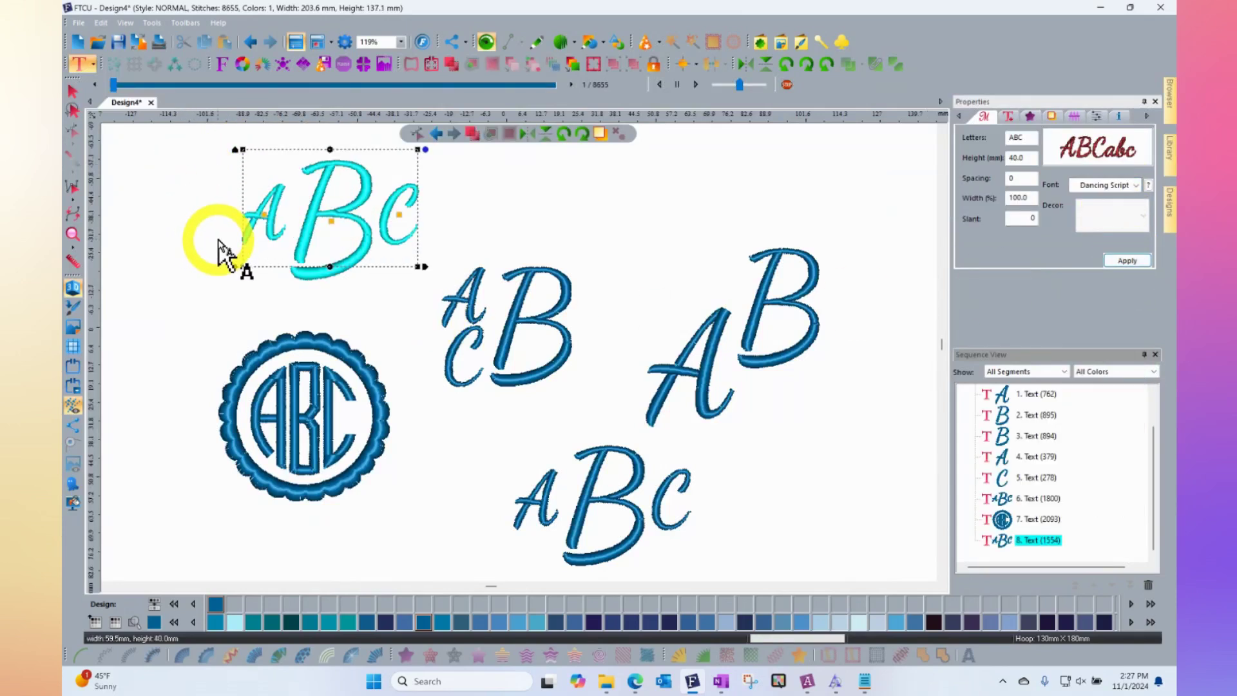
left_click(1105, 185)
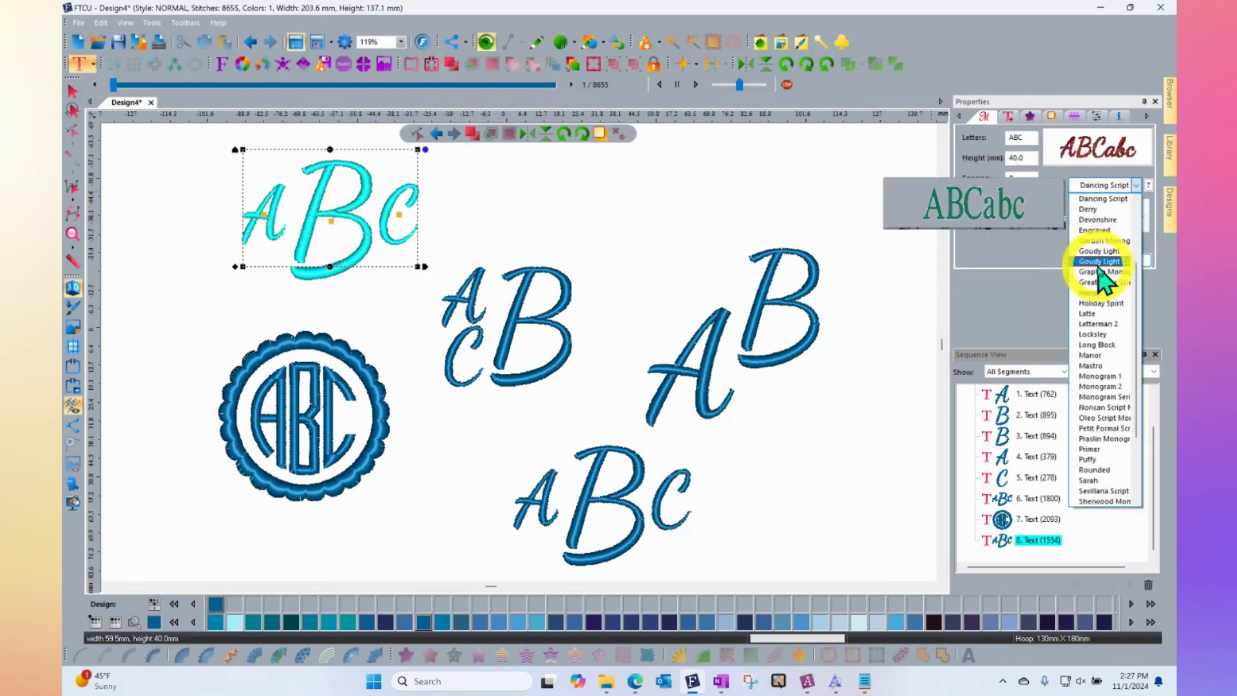
left_click(1106, 379)
left_click(1124, 261)
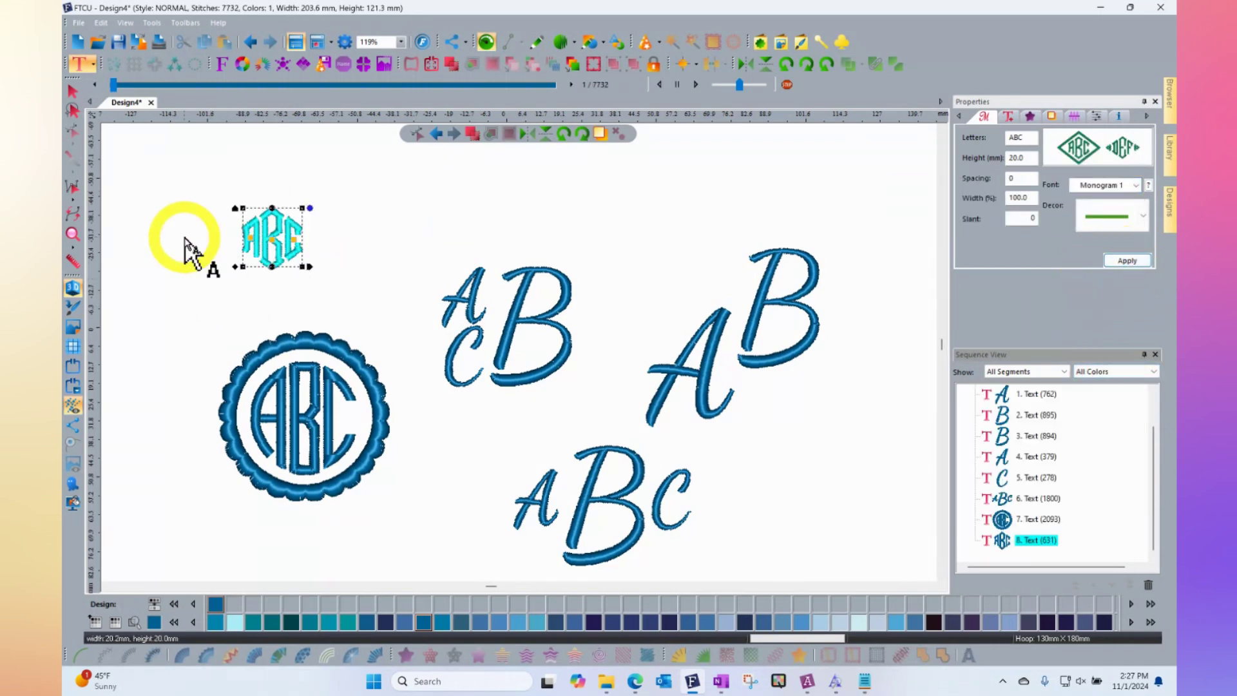
Step: Apply the Monogram 2 font to the ABC monogram, then pick Sherwood Monogram as its font
scroll(219, 248, "up", 2)
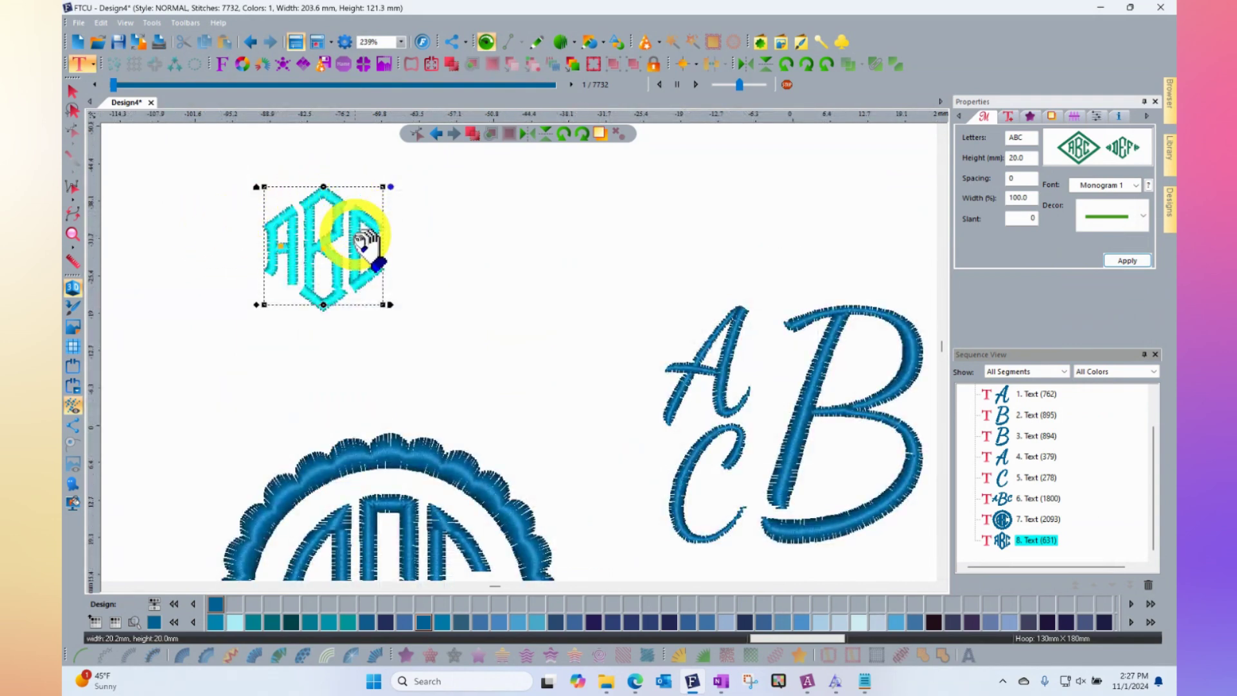
left_click(1121, 186)
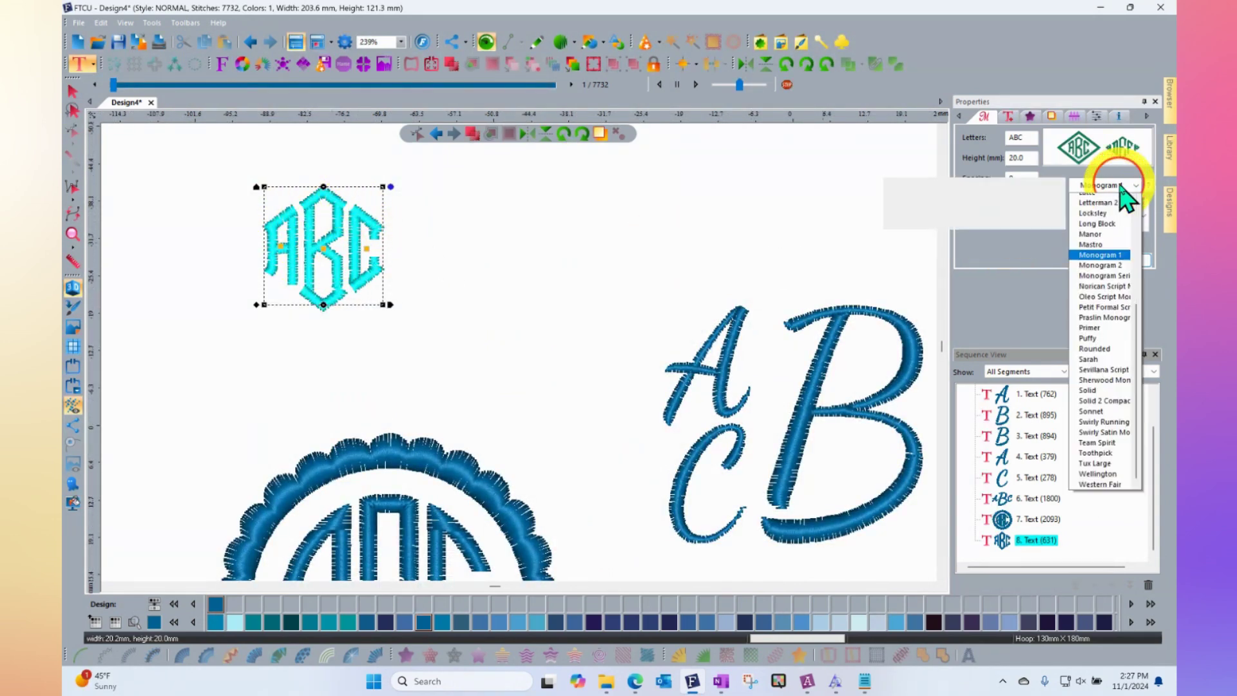
left_click(1100, 265)
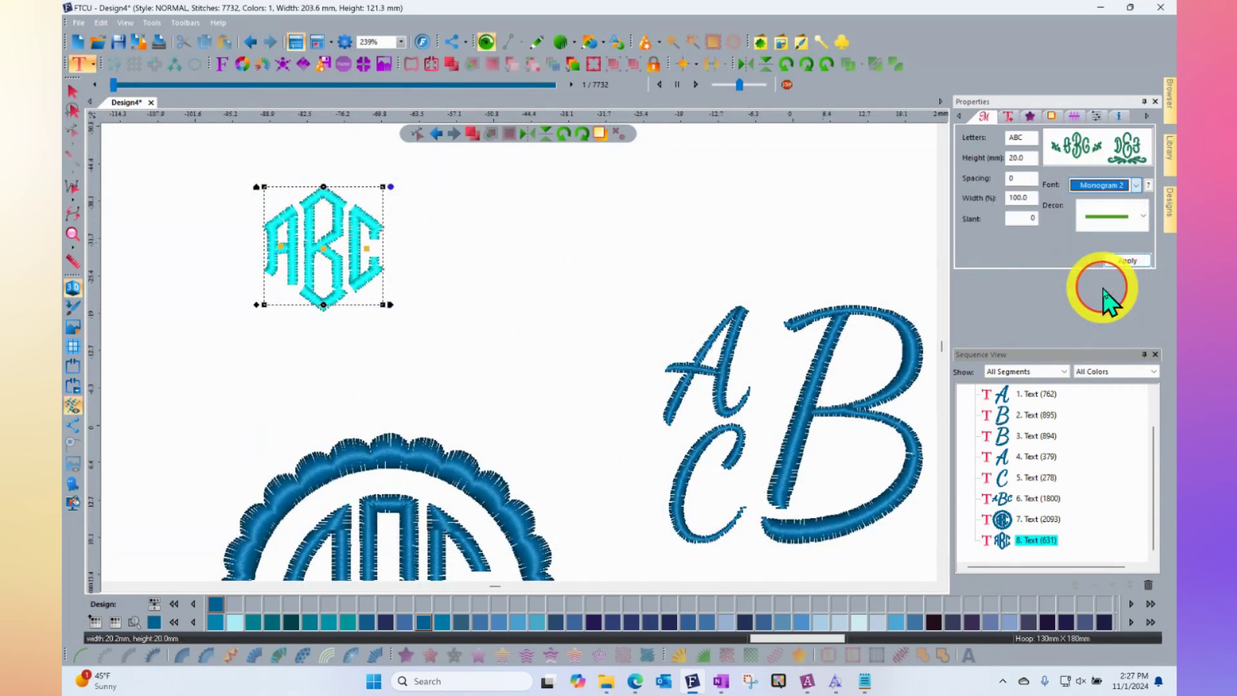
left_click(1128, 261)
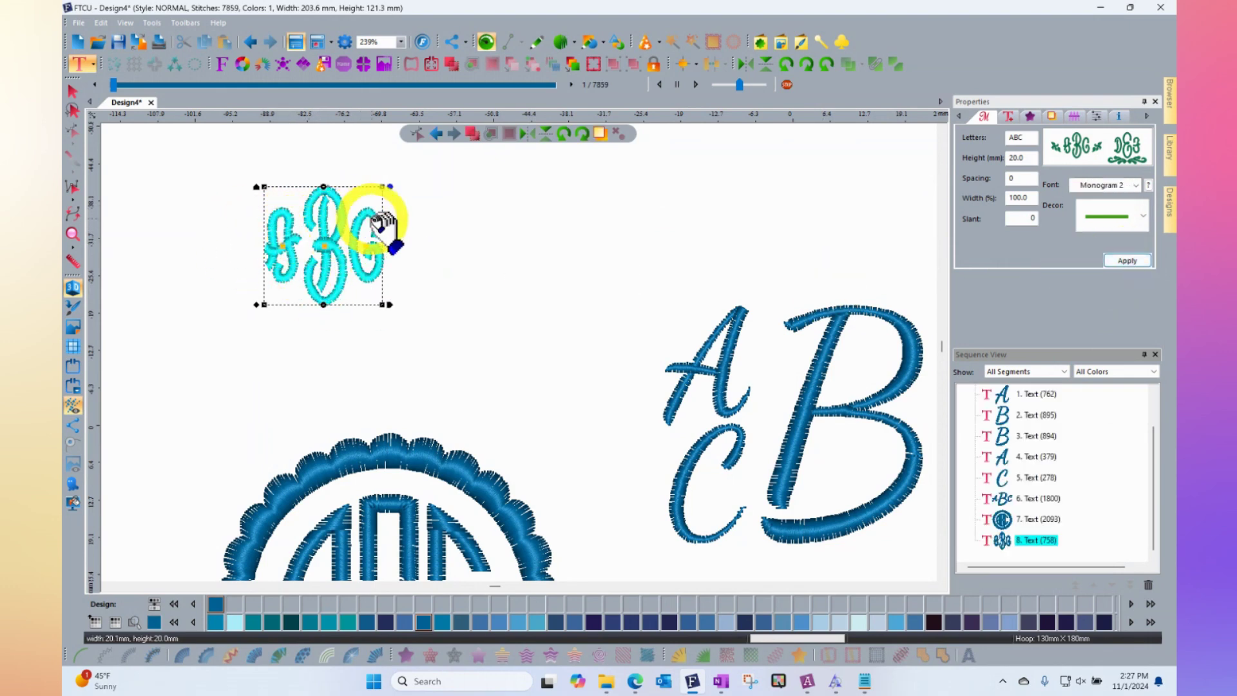
left_click(1127, 185)
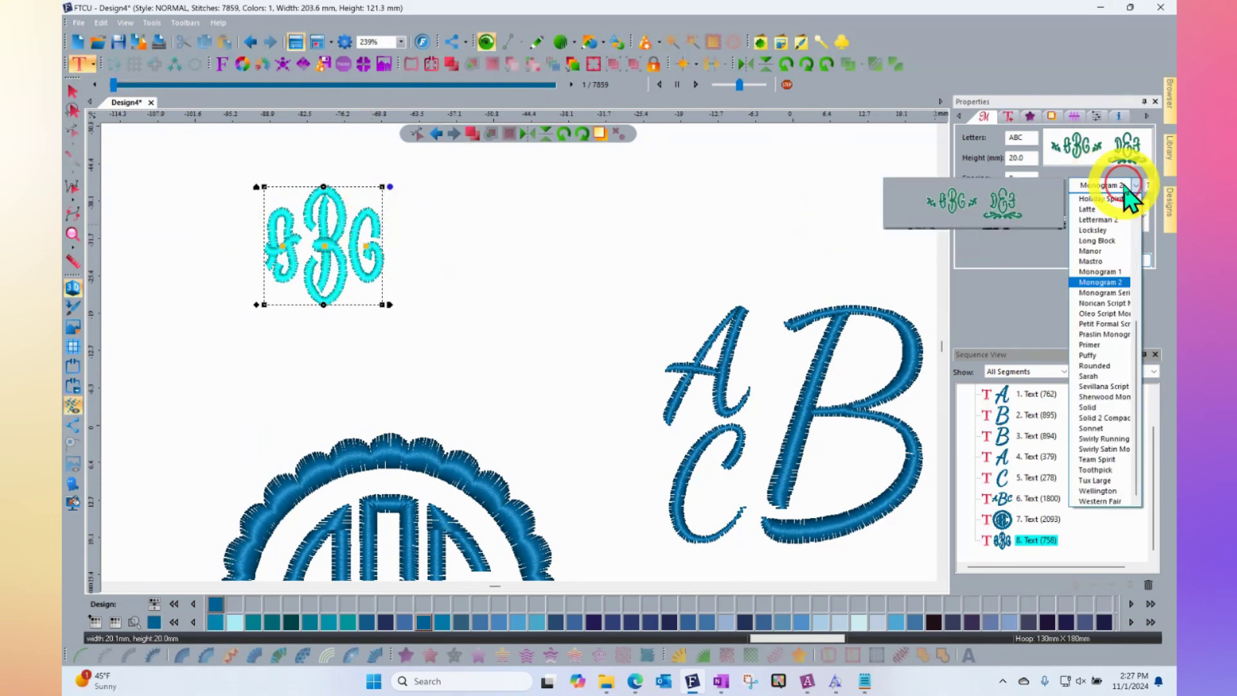
left_click(1104, 397)
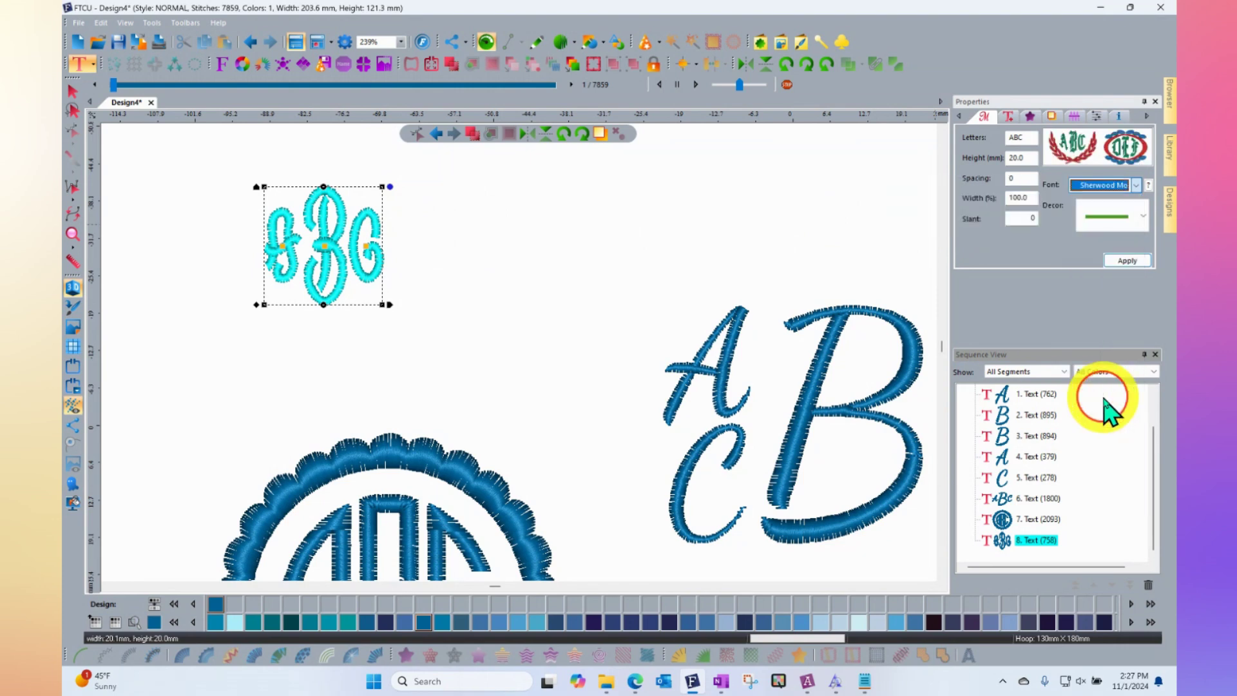
Step: Apply the Sherwood font and frame the ABC monogram with the laurel wreath decor
left_click(1128, 261)
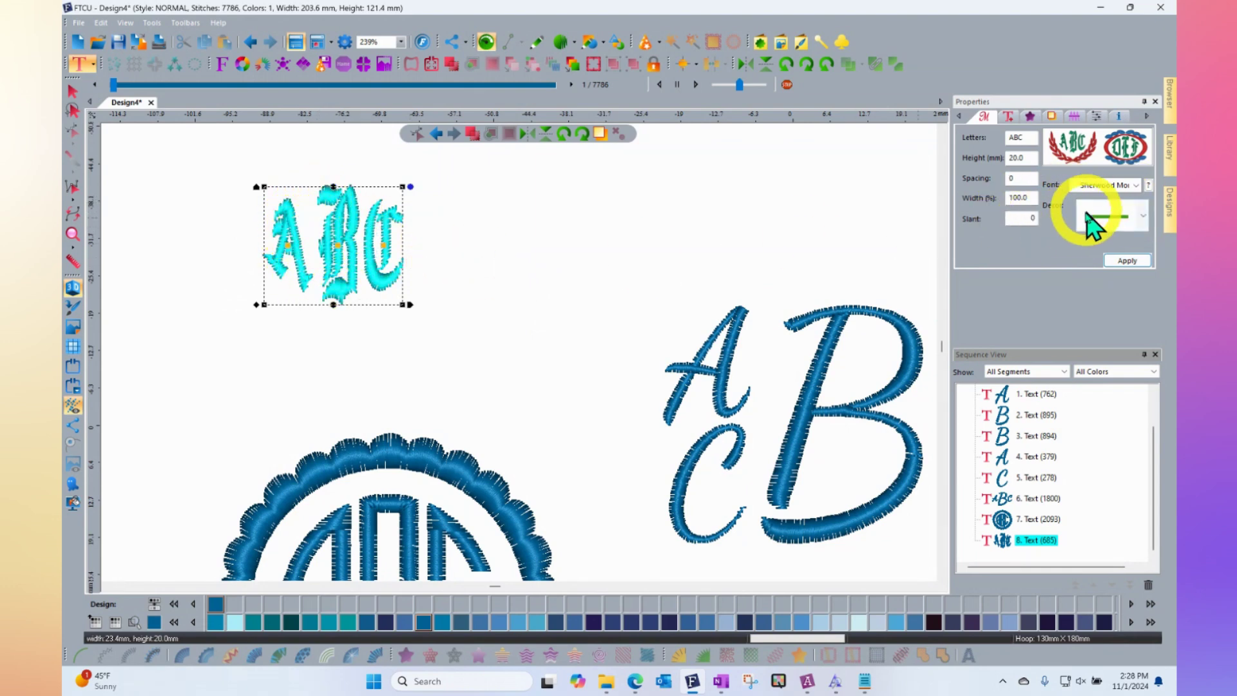
left_click(1119, 212)
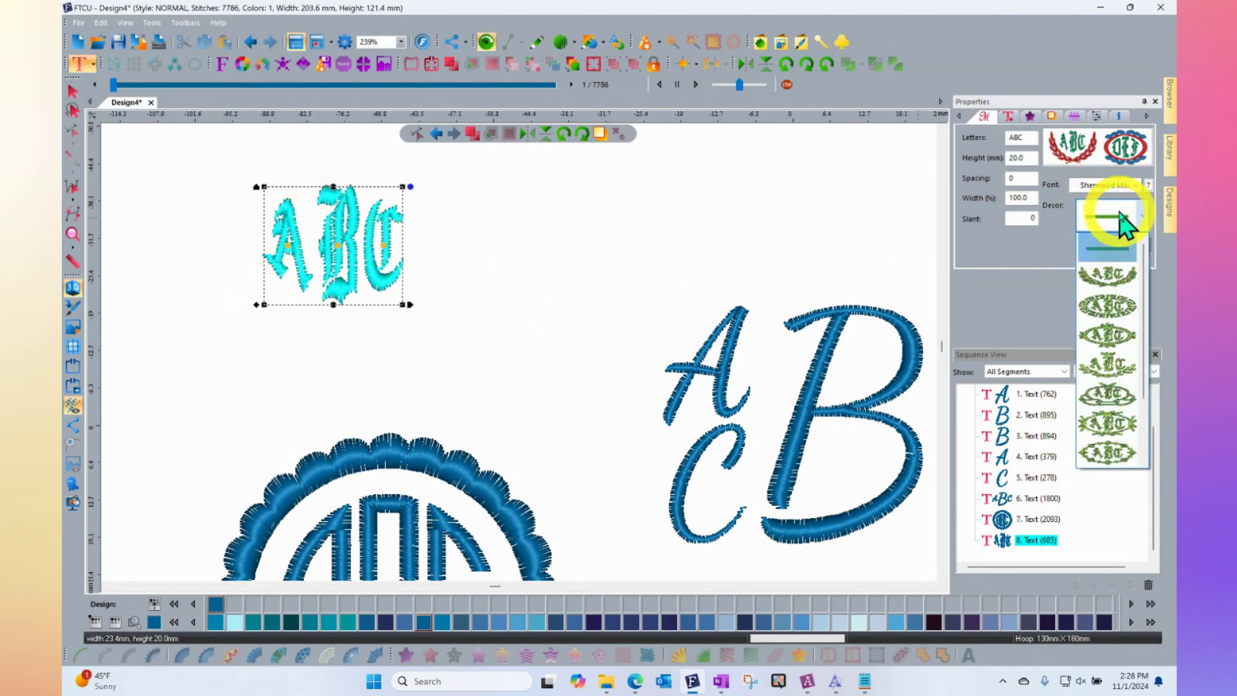
left_click(1107, 275)
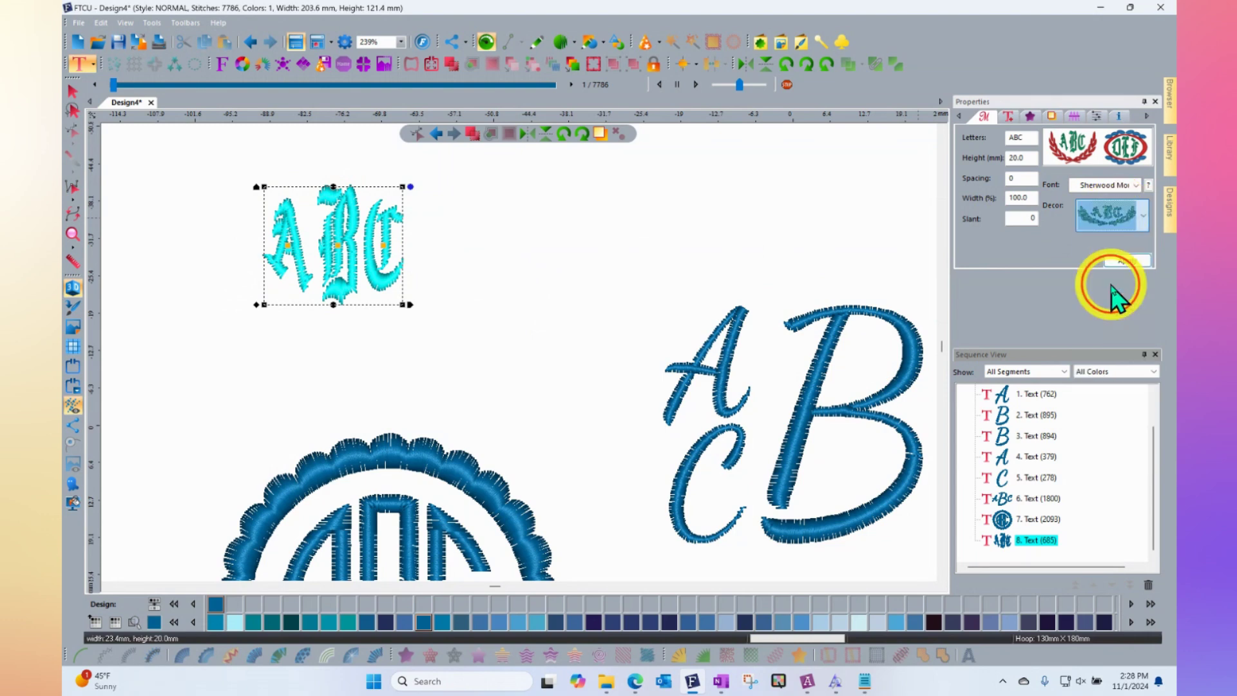
left_click(1127, 261)
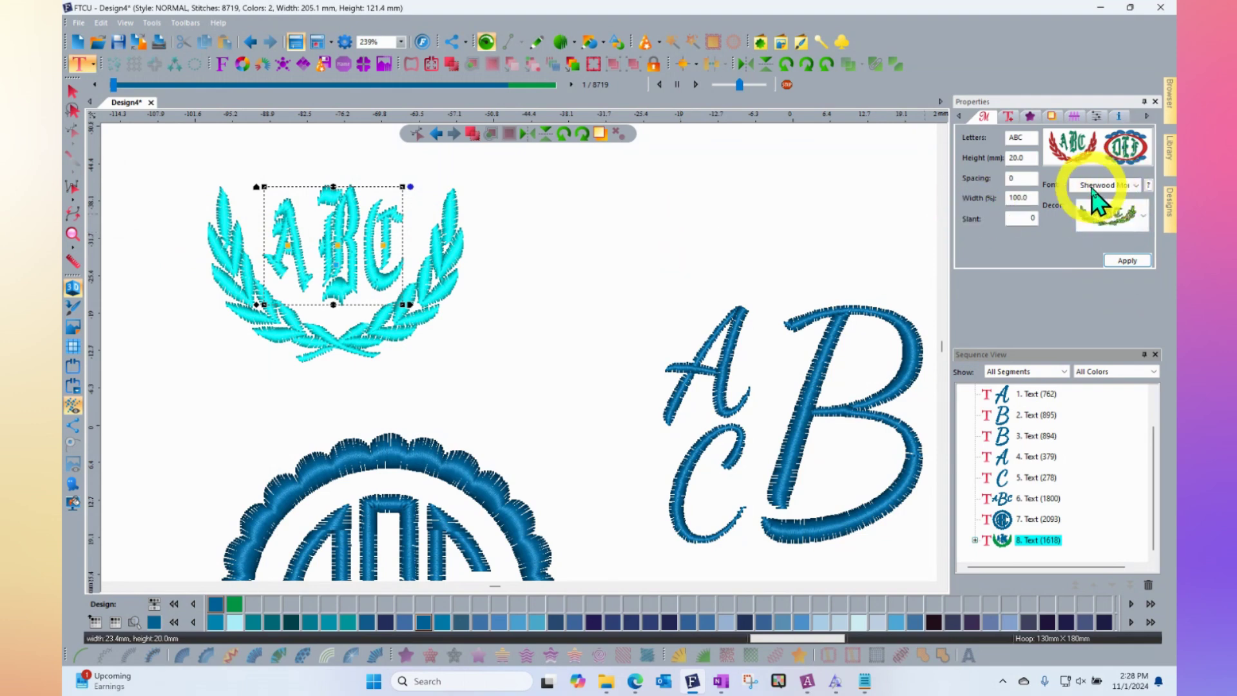
Step: Switch the monogram to Monogram 1 with an arrow-ended frame, then reselect it in lettering mode
left_click(1124, 202)
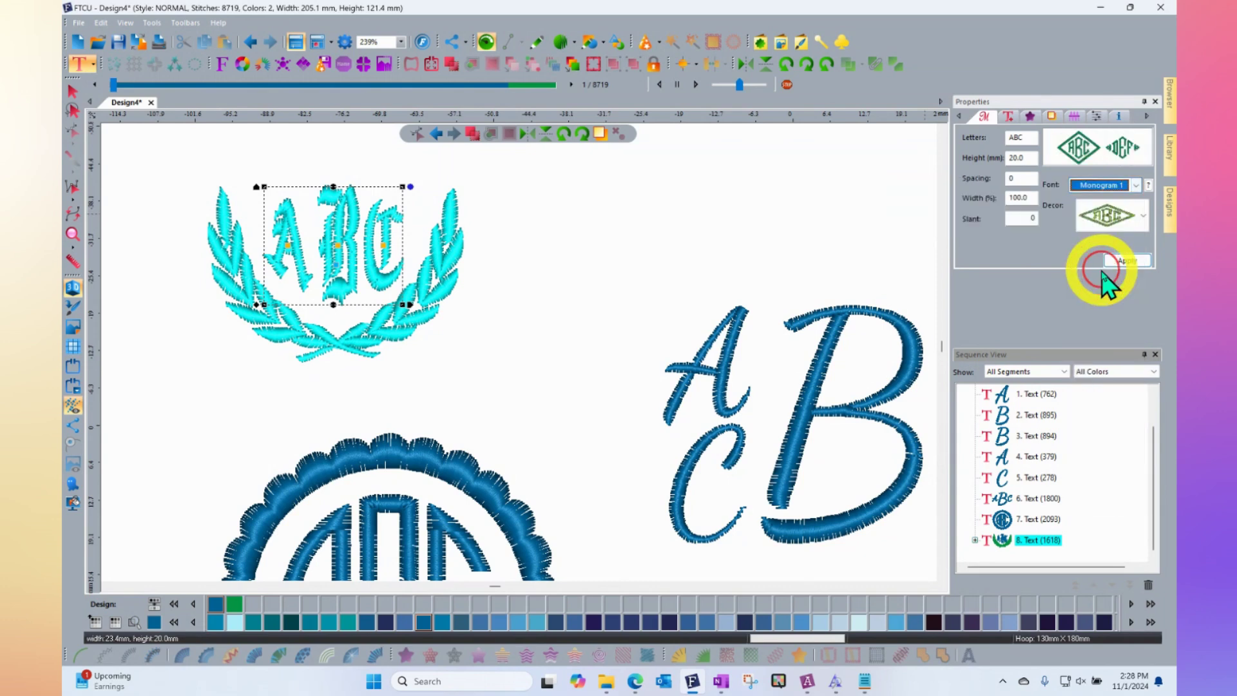
left_click(1101, 274)
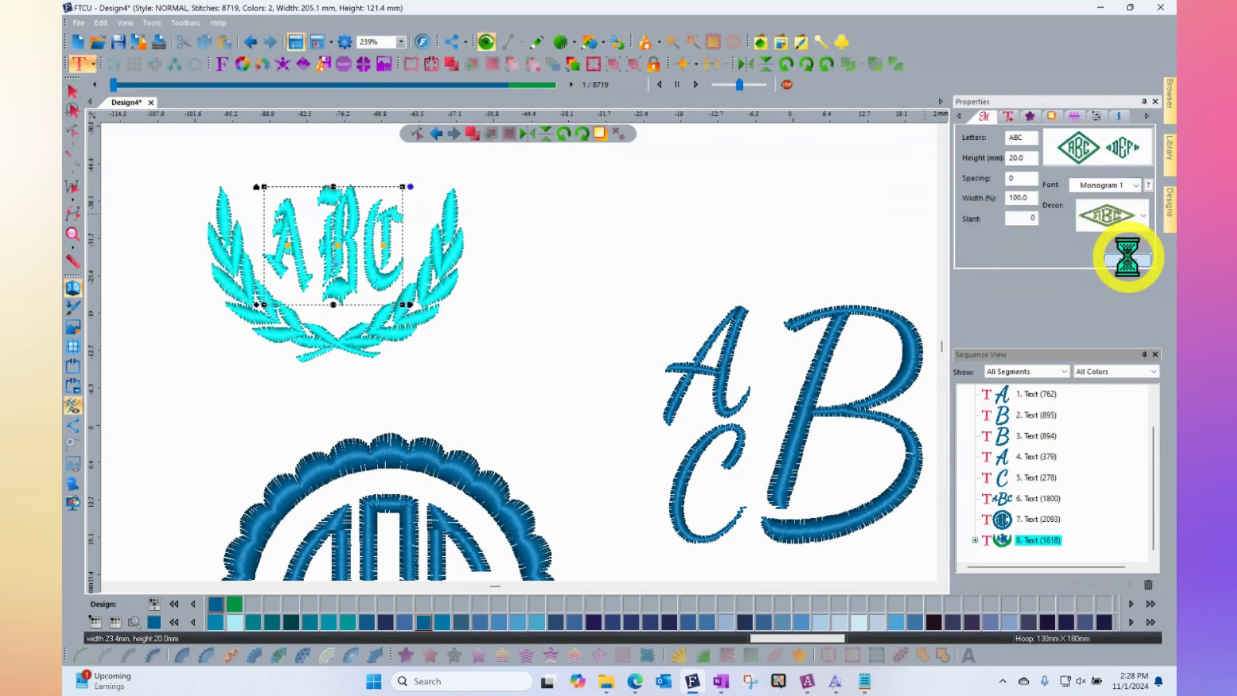
left_click(1139, 217)
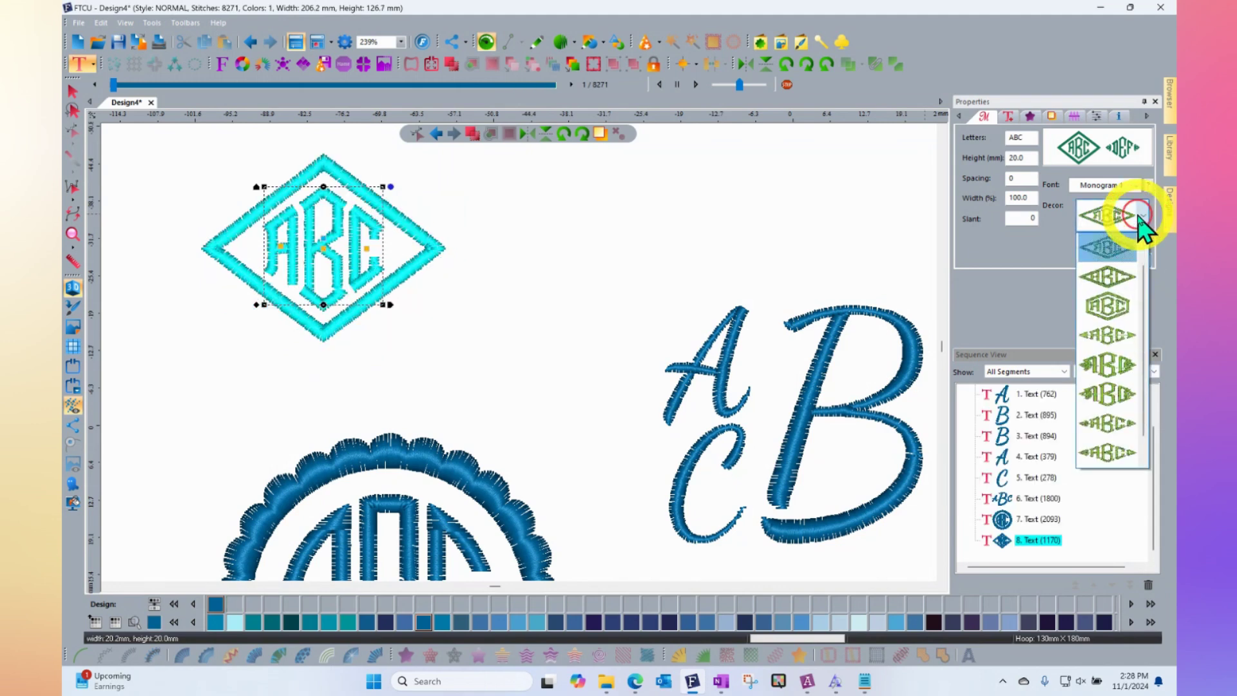
left_click(1118, 315)
left_click(1127, 260)
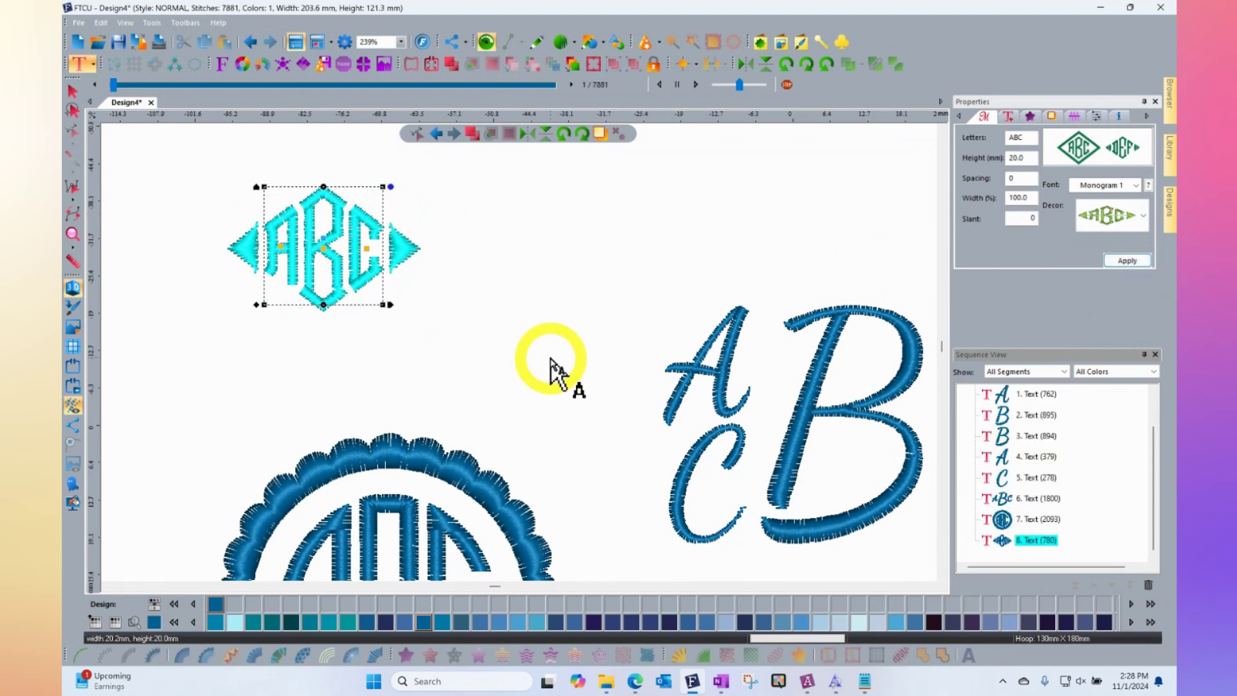
left_click(73, 91)
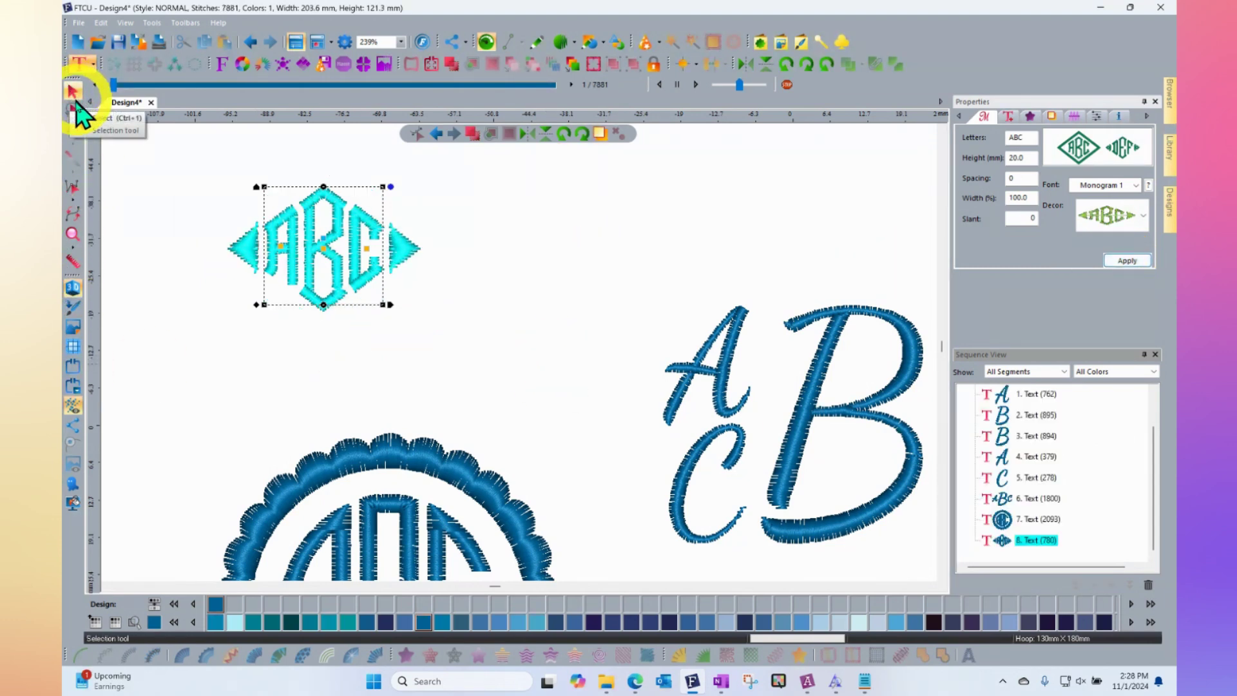
left_click(74, 188)
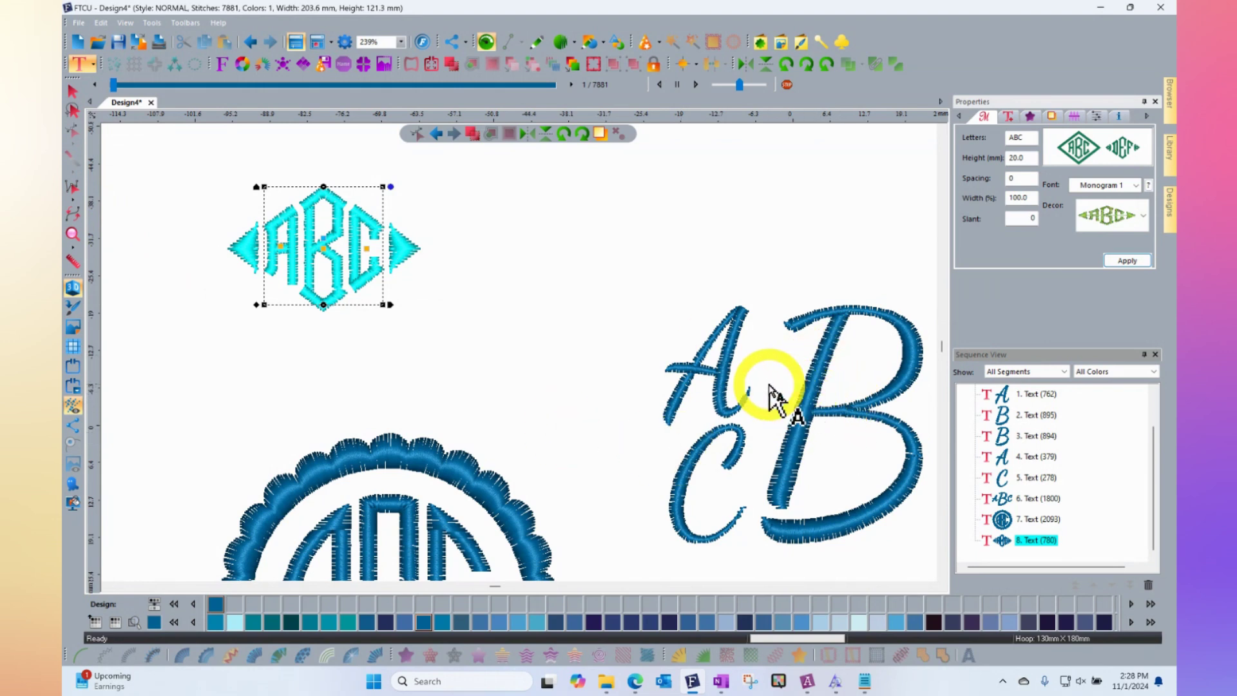
Step: Change the ABC monogram's font to Current Circle at 38.0 mm and zoom out to view the design
left_click(1134, 186)
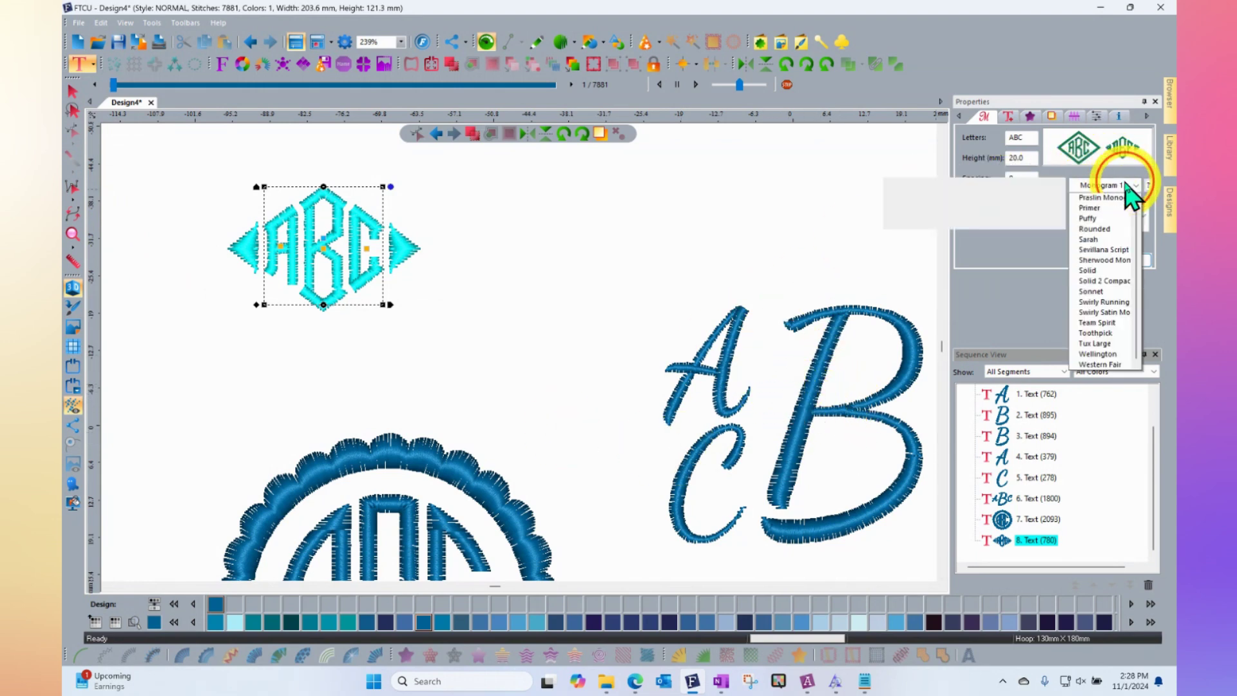
scroll(1096, 284, "up", 15)
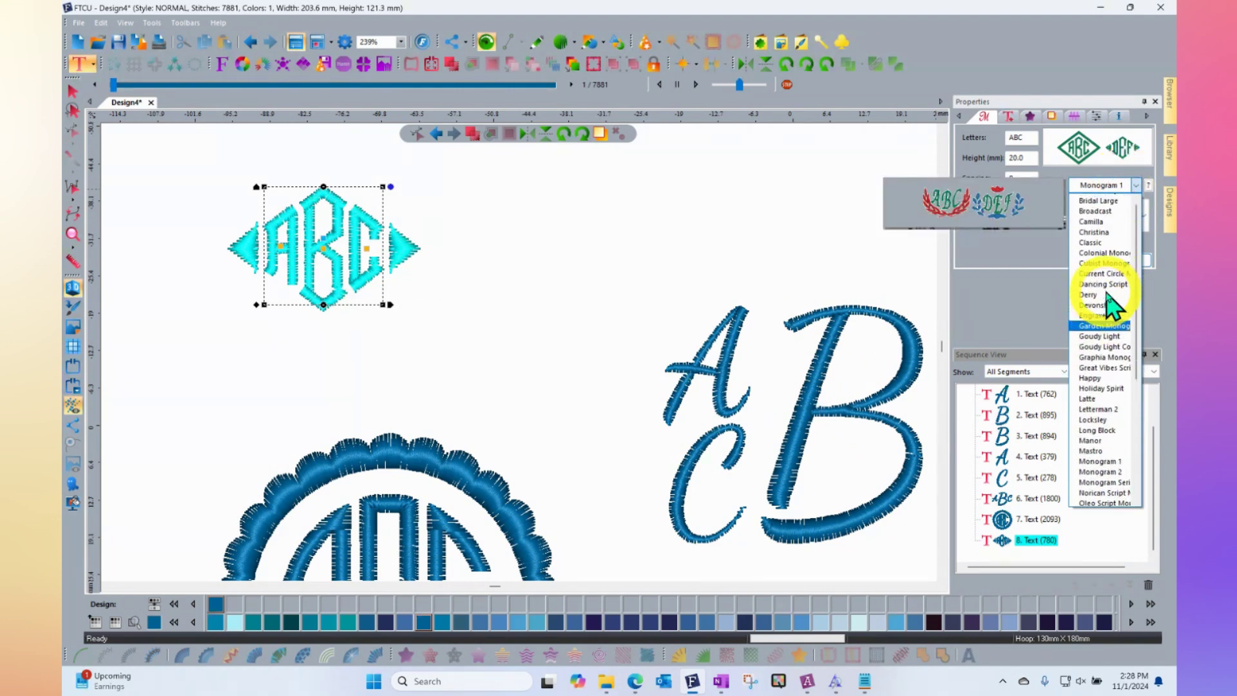
scroll(1112, 308, "up", 1)
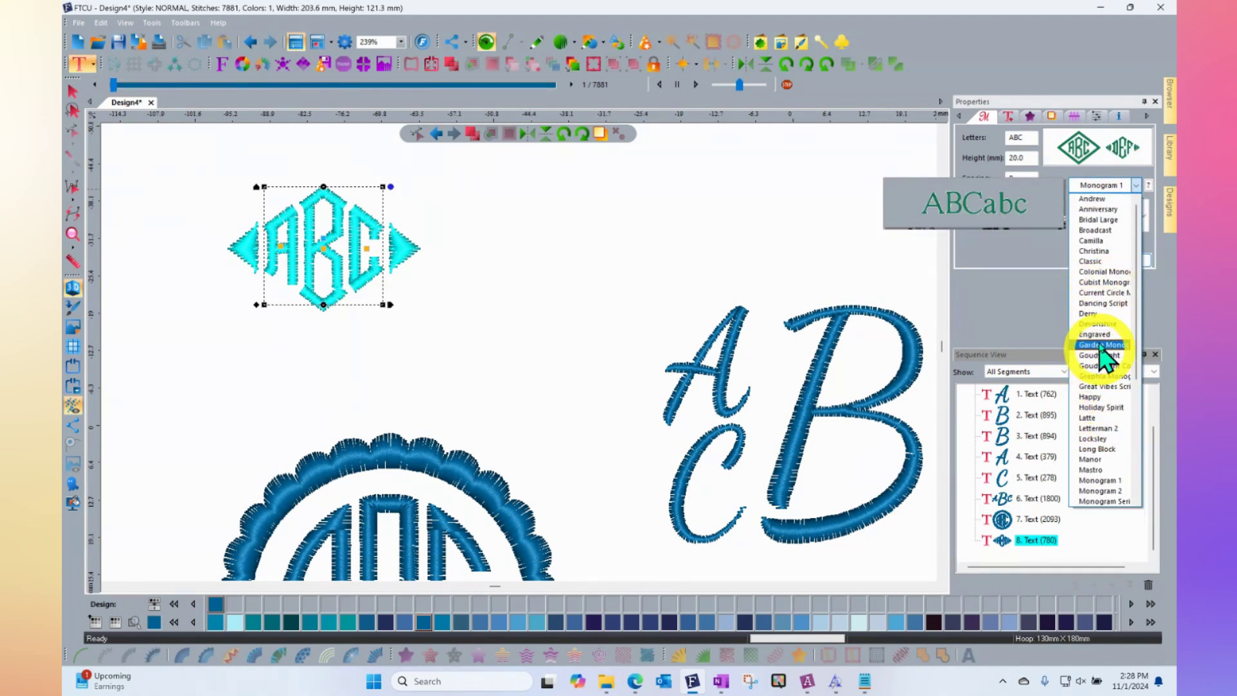
left_click(1106, 293)
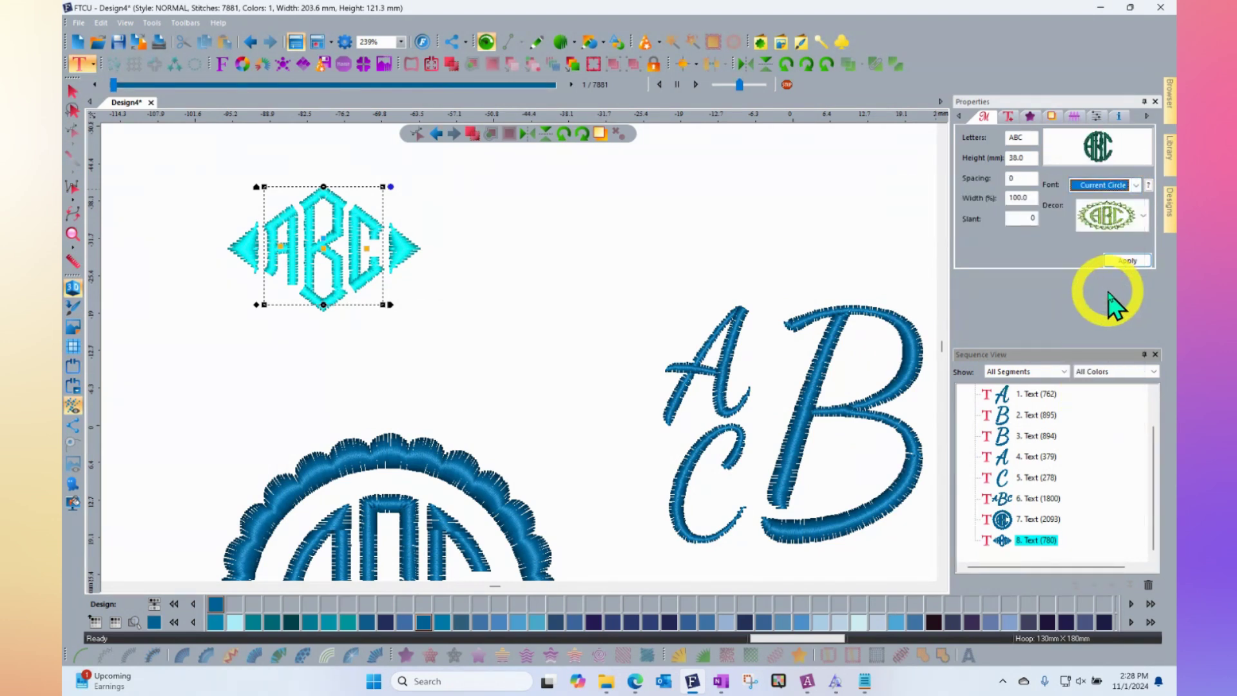
left_click(1126, 261)
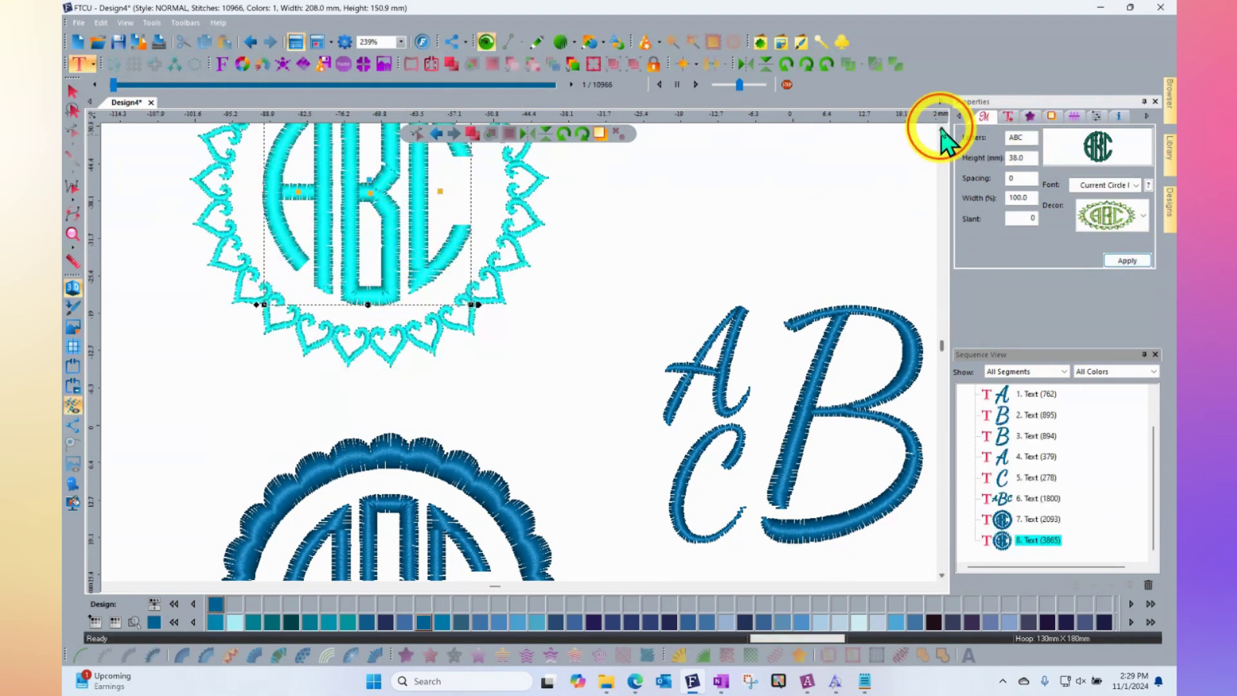
scroll(942, 138, "up", 3)
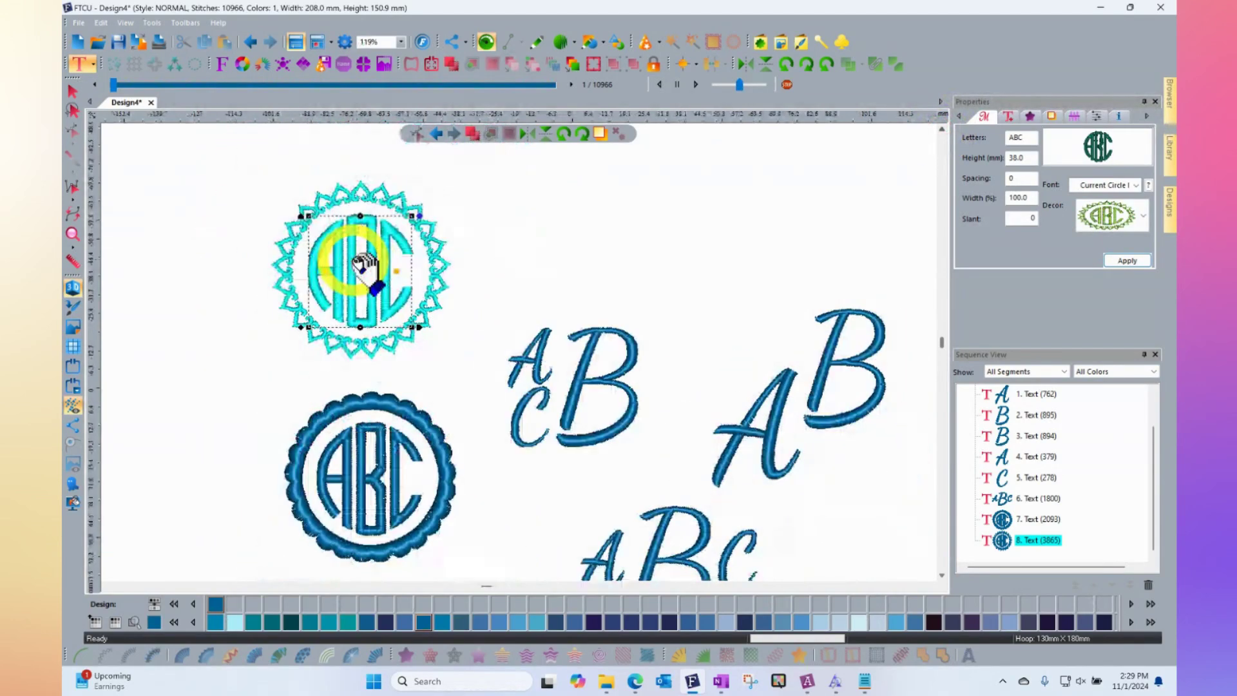
Step: Try an oval frame on the top ABC monogram, then apply the scalloped circle frame instead
left_click(1142, 215)
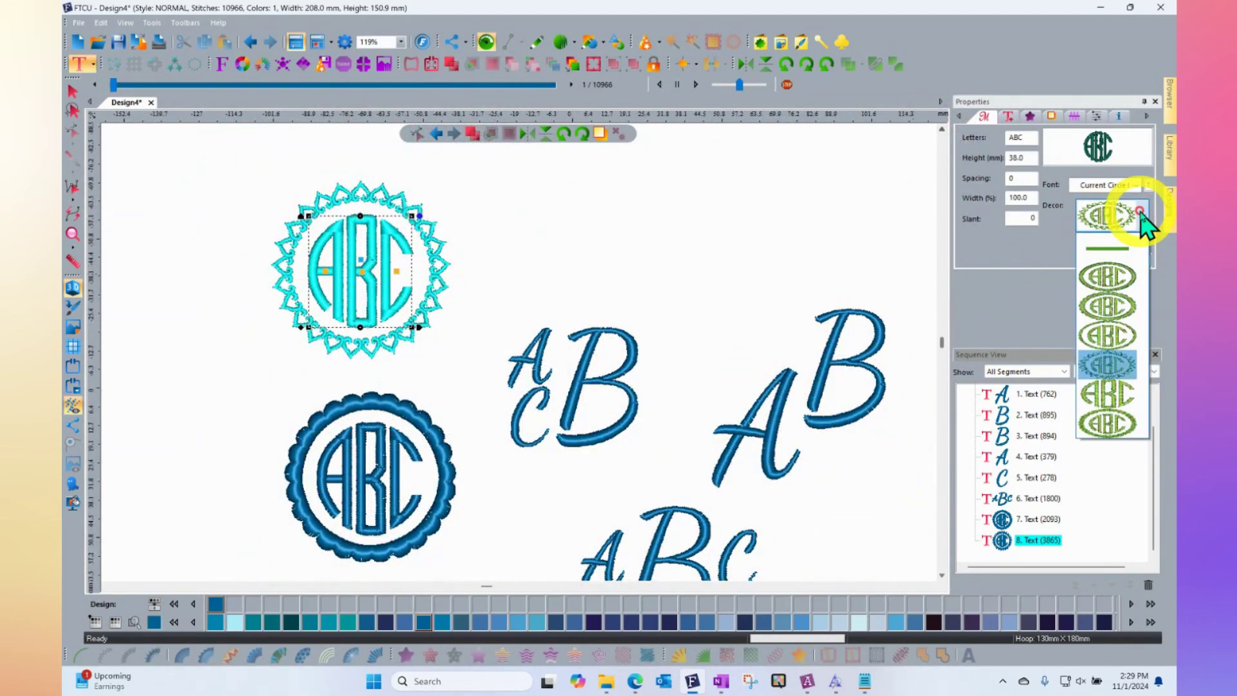
left_click(1108, 287)
left_click(1129, 259)
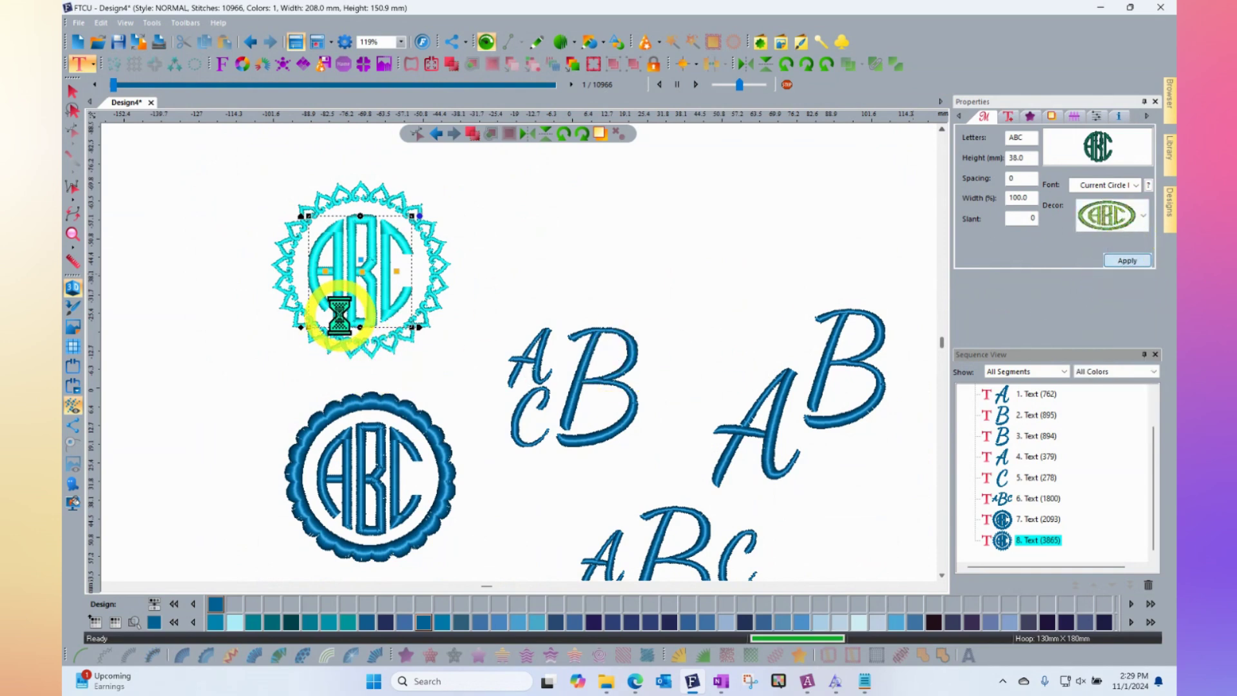
left_click(1130, 217)
left_click(1115, 278)
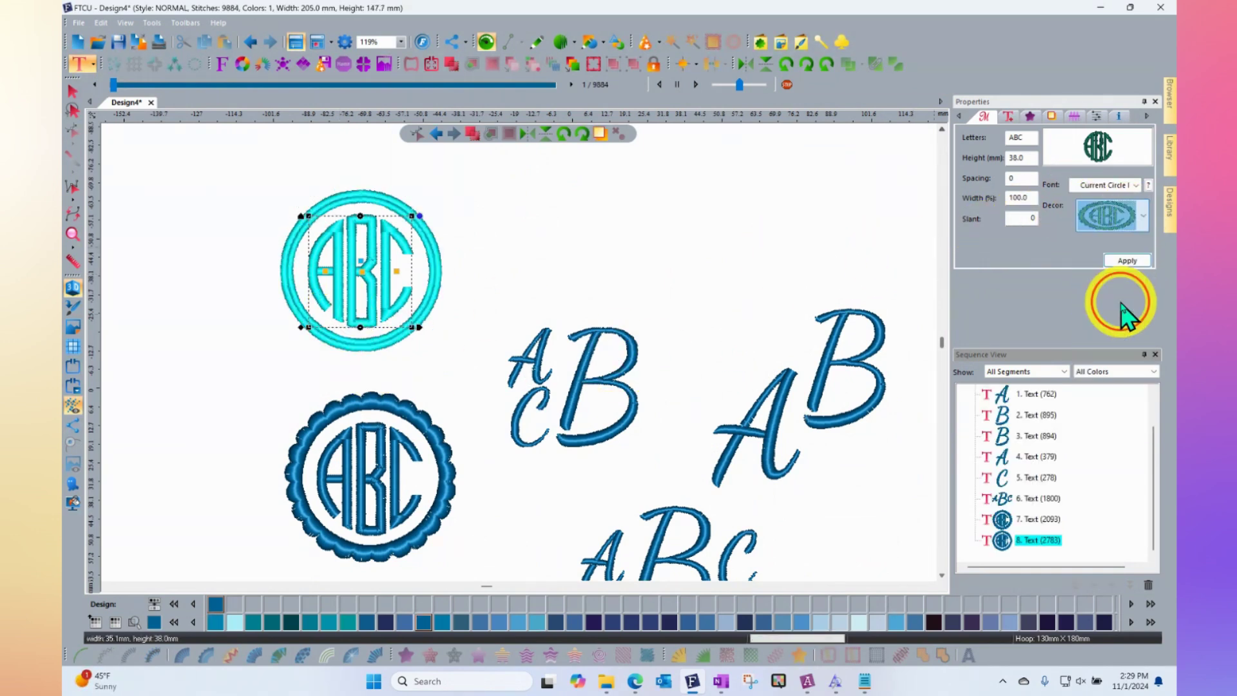
left_click(1129, 263)
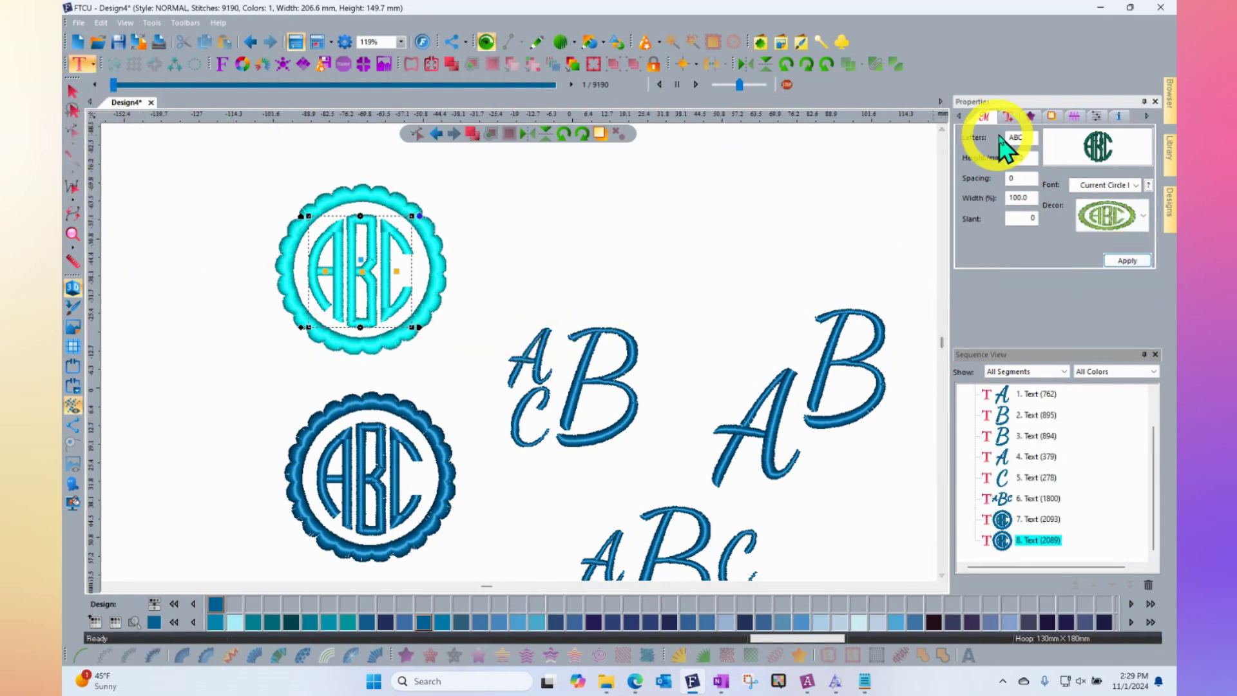
Step: Replace the monogram letters with WAF, then with THC, applying each change
double_click(1025, 137)
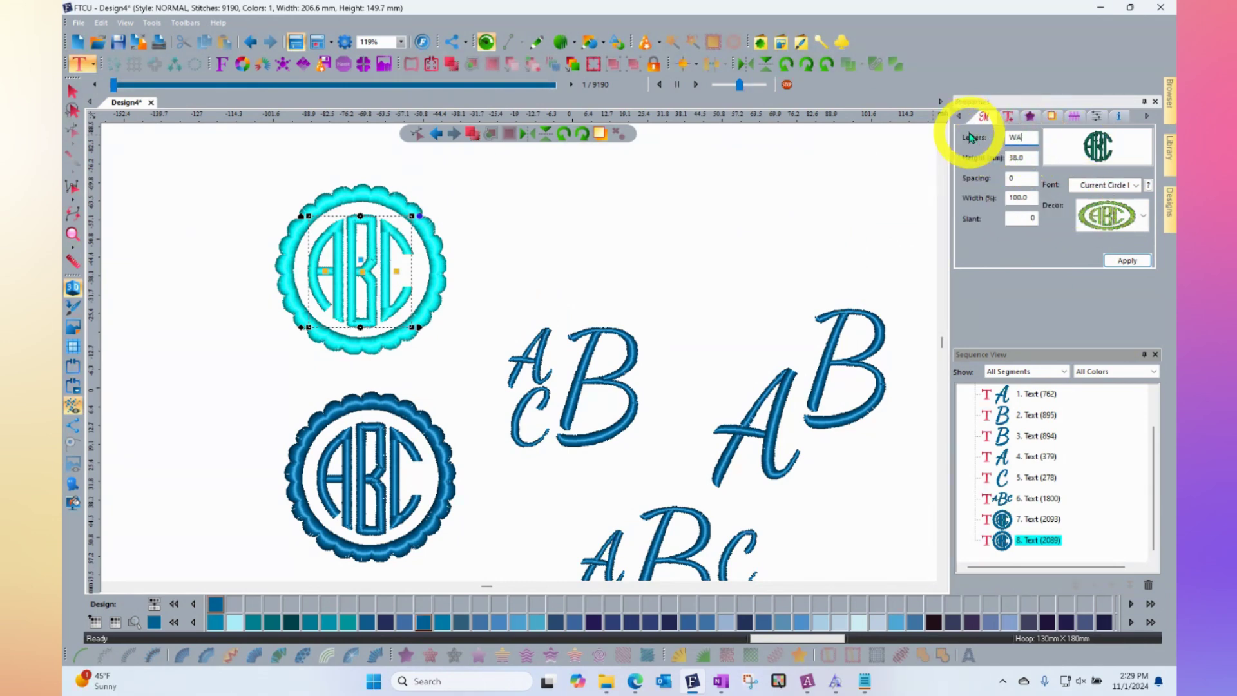
type("WAF")
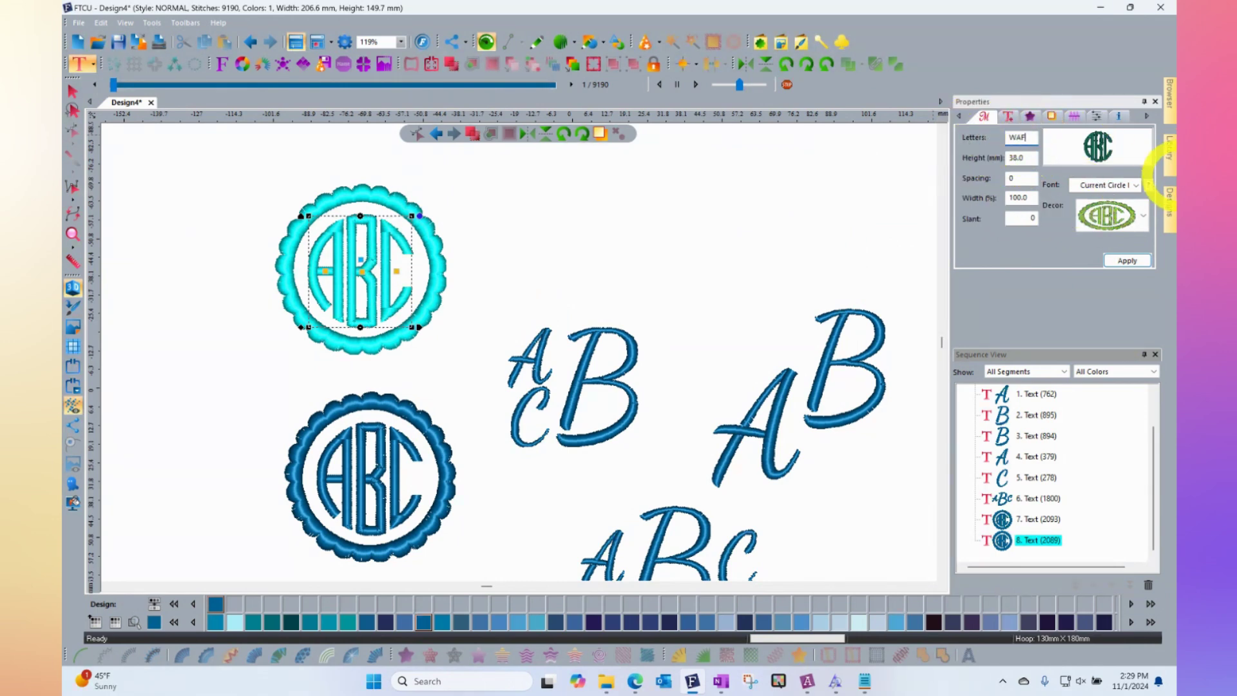
left_click(1127, 261)
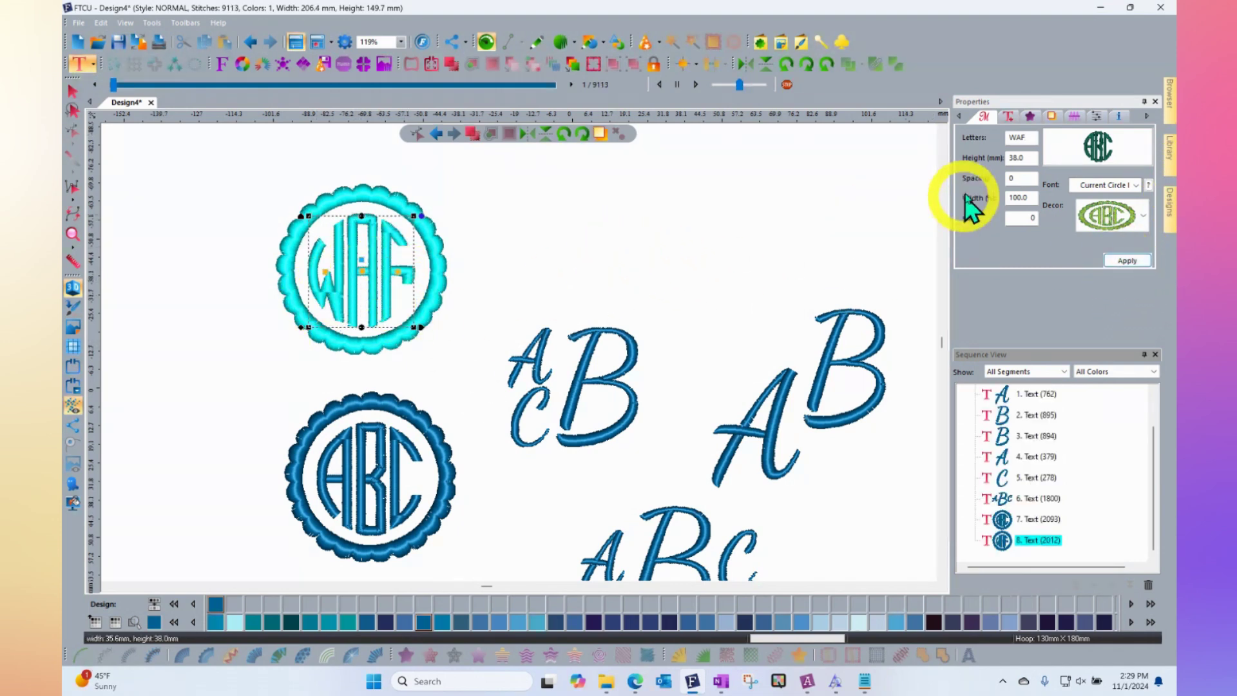
left_click_drag(1031, 138, 944, 133)
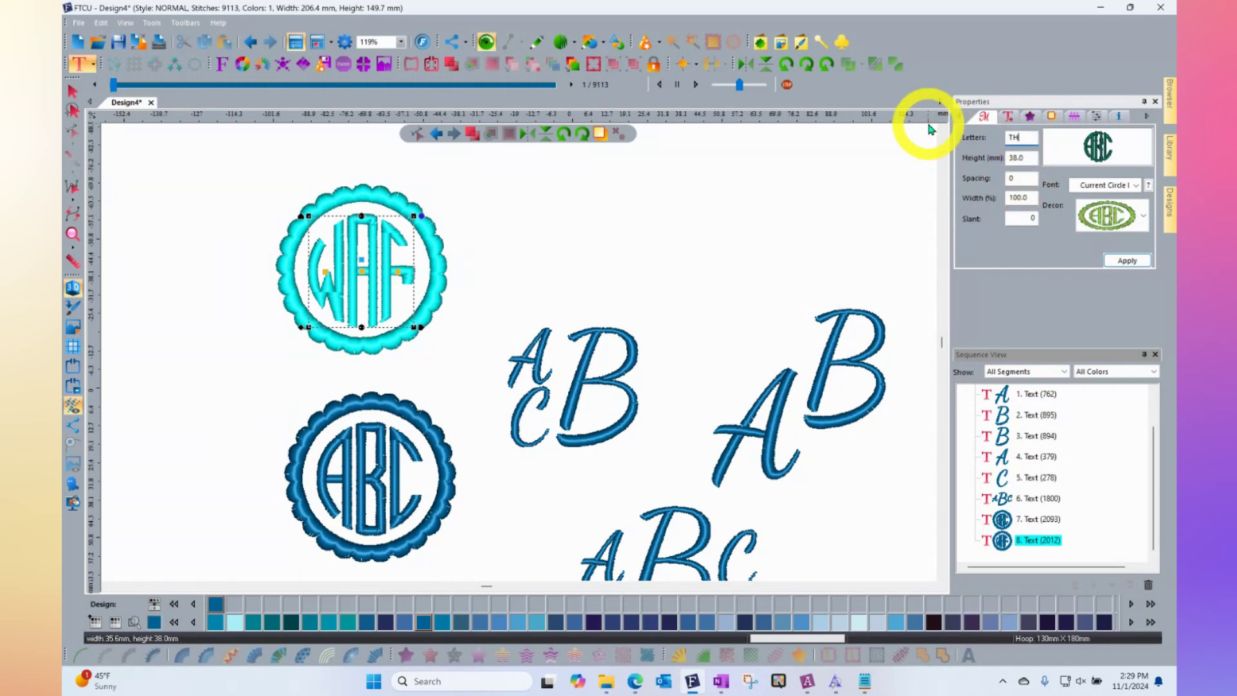
left_click(1127, 260)
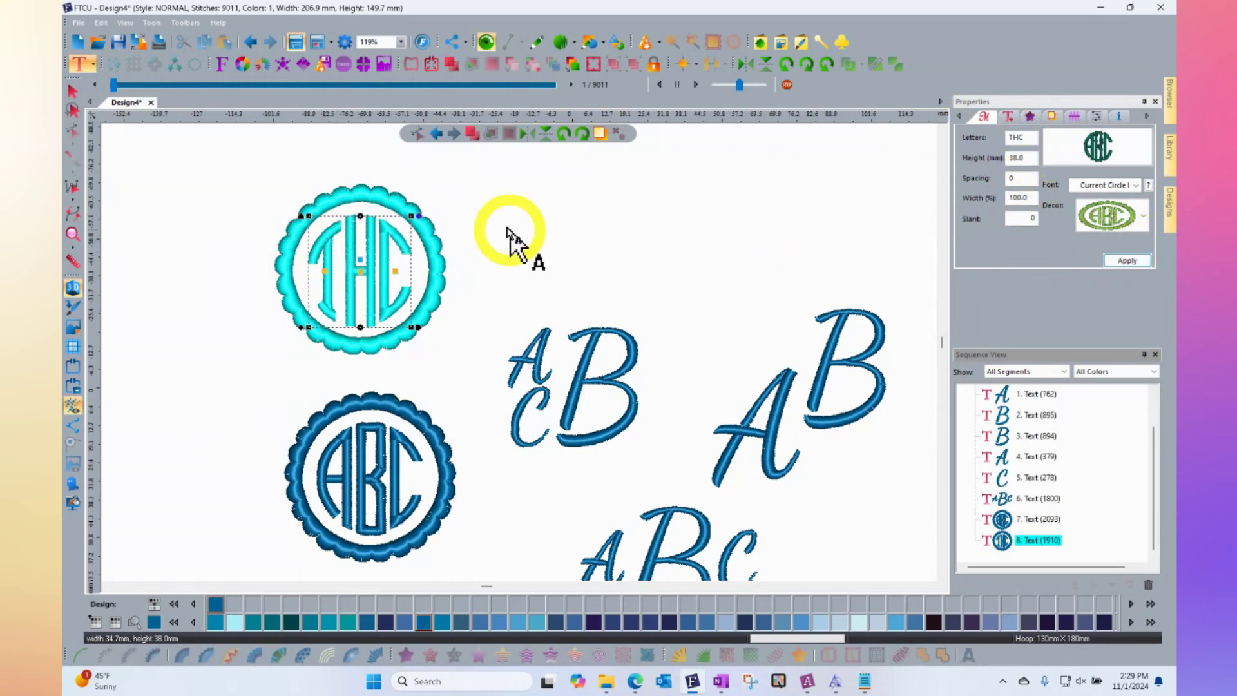
Step: Deselect the THC monogram and place a new ABC Current Circle monogram near the top centre
left_click(72, 91)
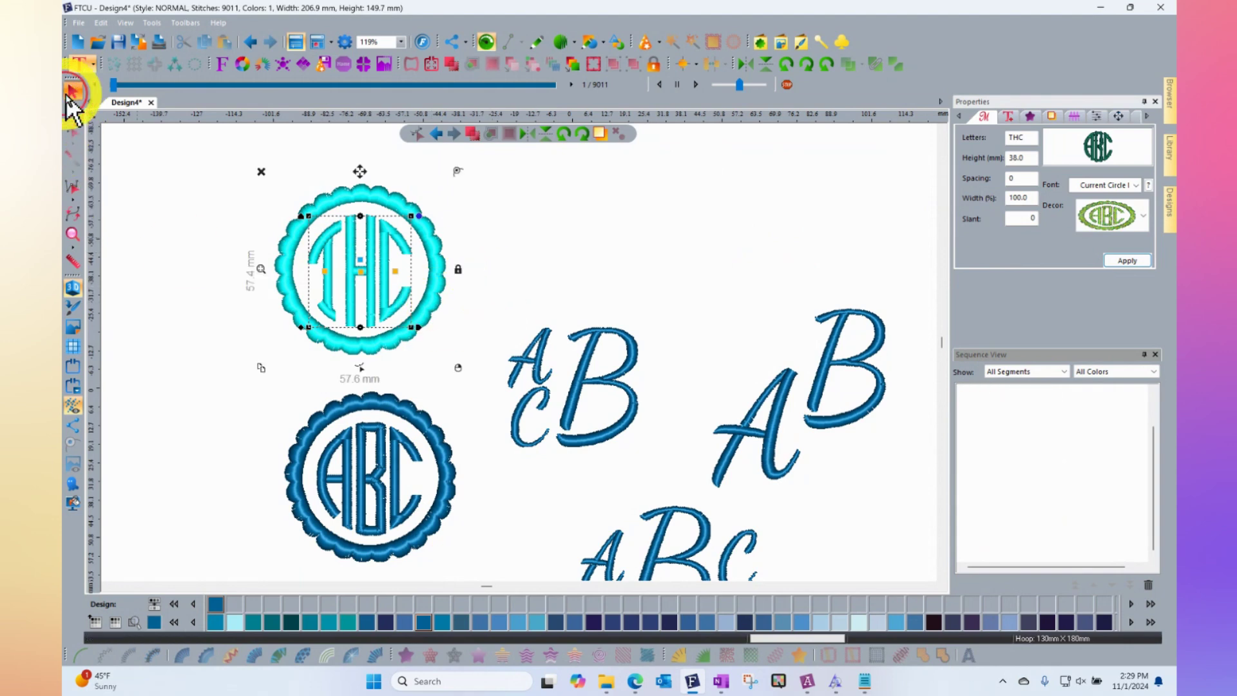
left_click(137, 159)
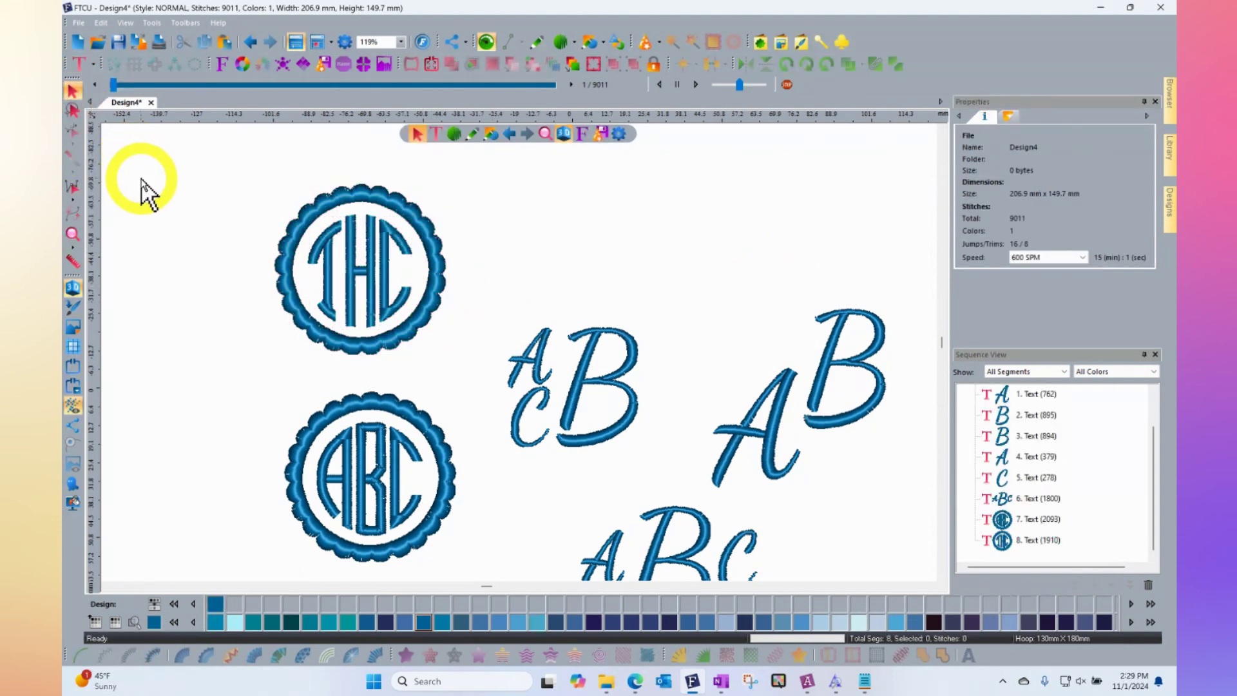
left_click(83, 66)
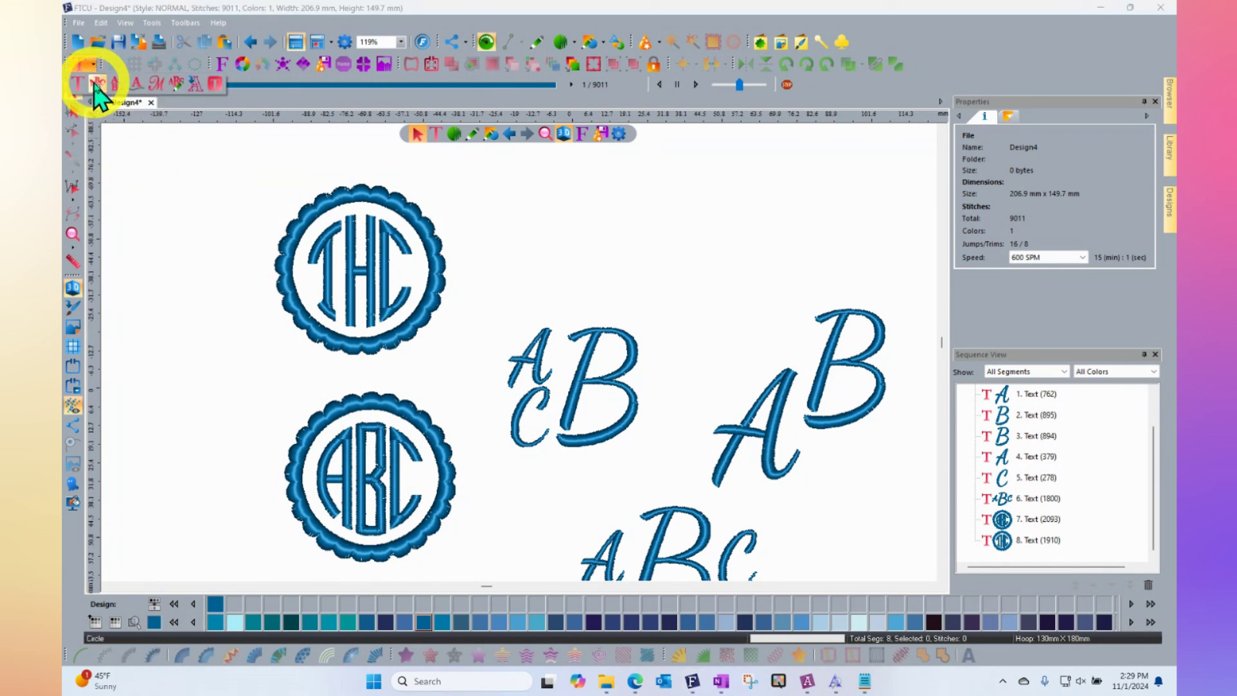
left_click(156, 87)
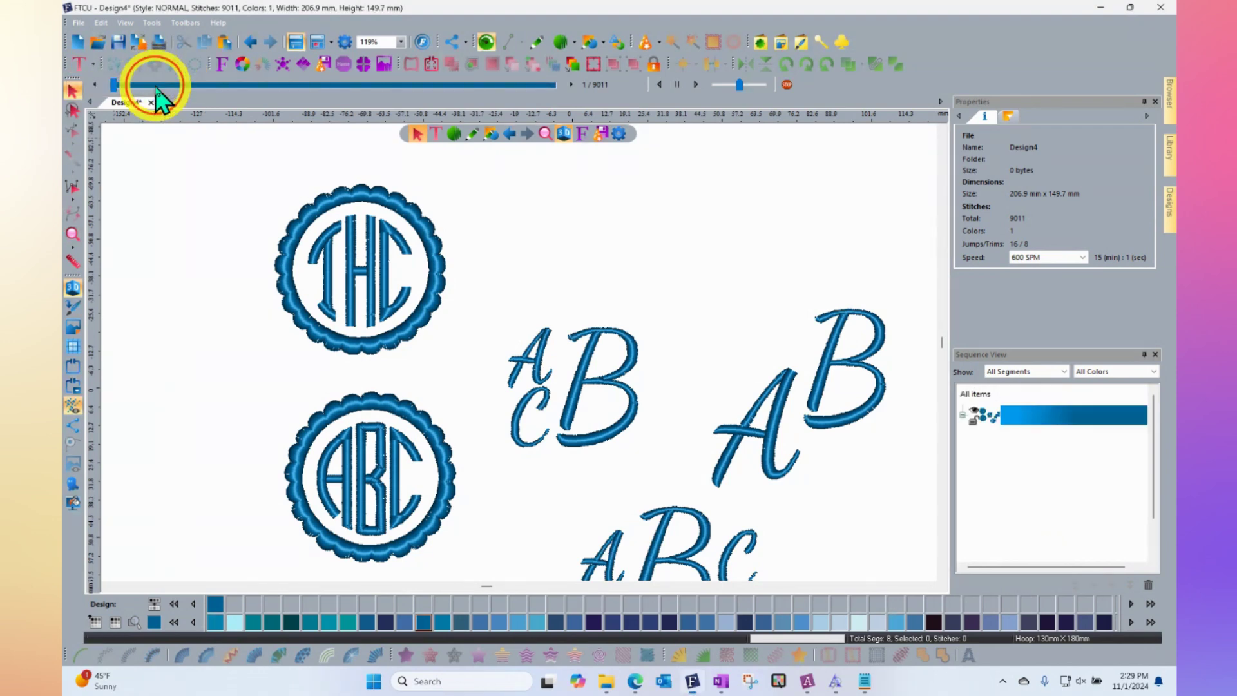
left_click(606, 211)
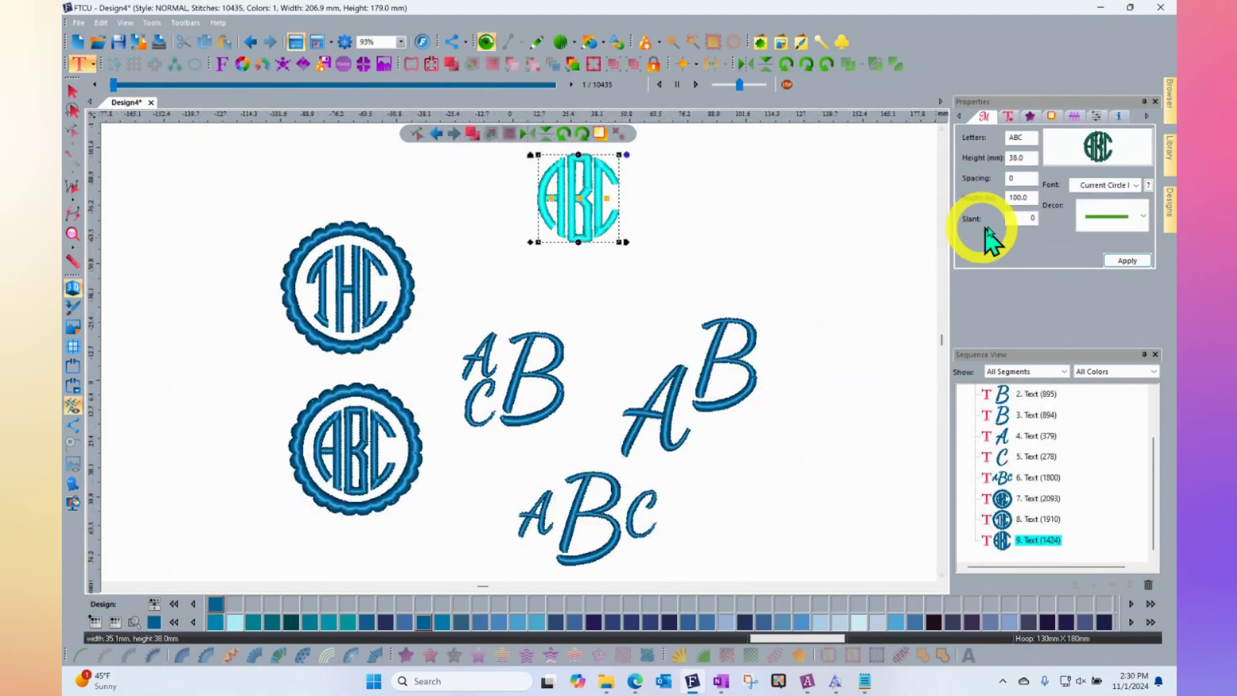
Step: Keep the Current Circle font and apply a pointed lace circle frame to the ABC monogram
left_click(1136, 186)
left_click(1137, 200)
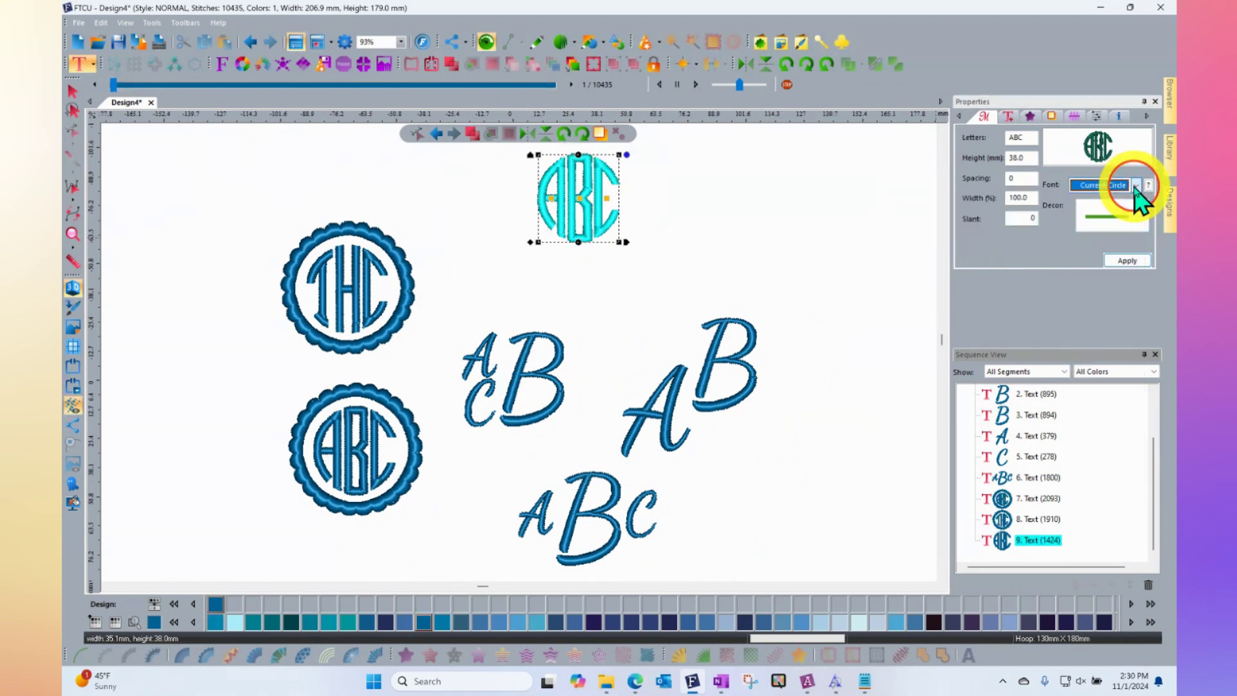
left_click(1130, 212)
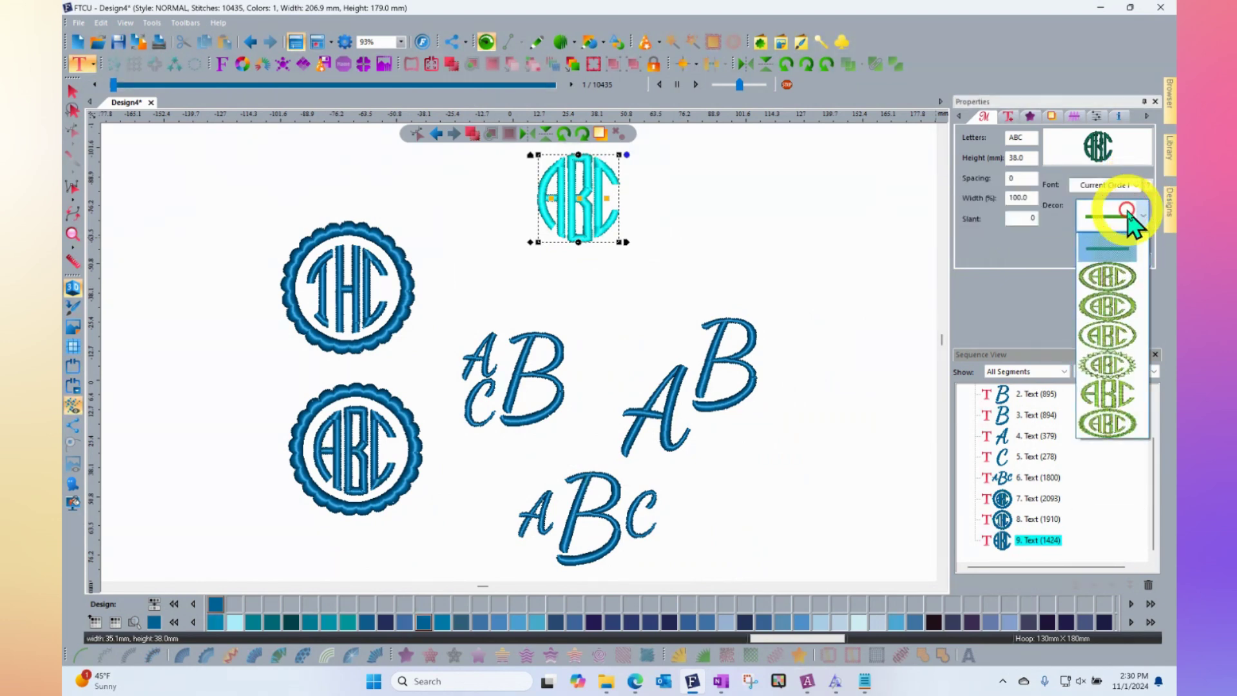
left_click(1121, 362)
left_click(1127, 260)
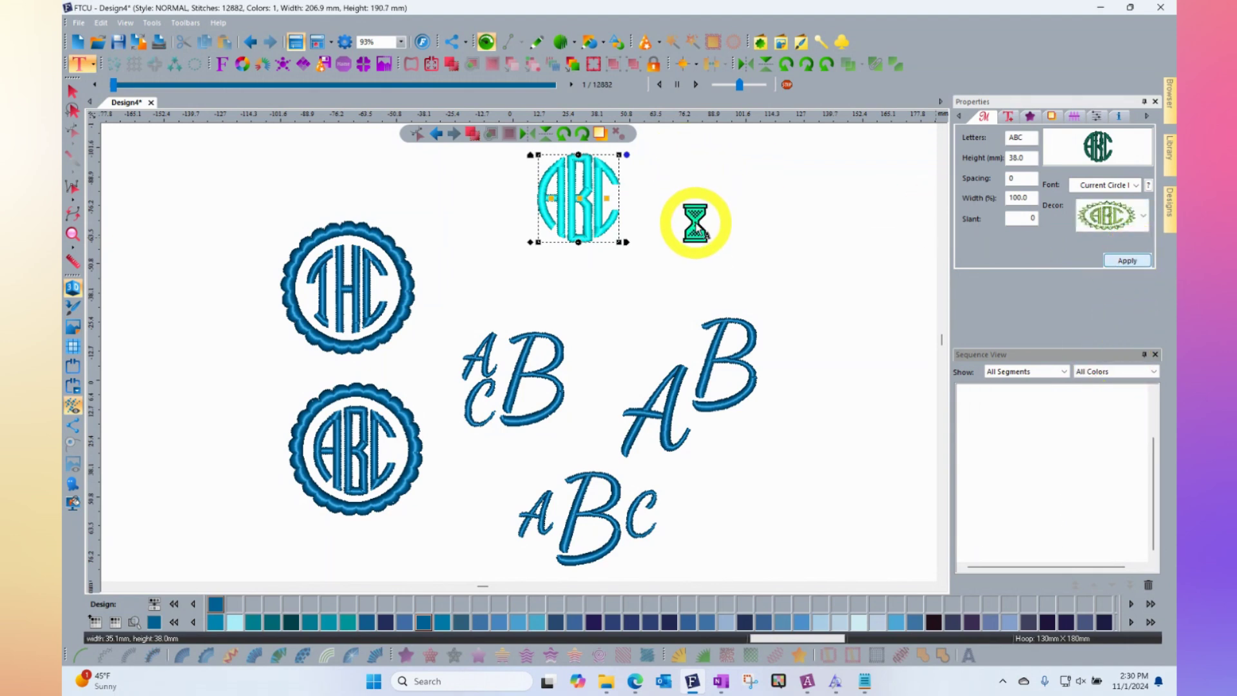
Step: Deselect the framed ABC monogram by clicking empty canvas with the Select tool
left_click(73, 90)
left_click(934, 132)
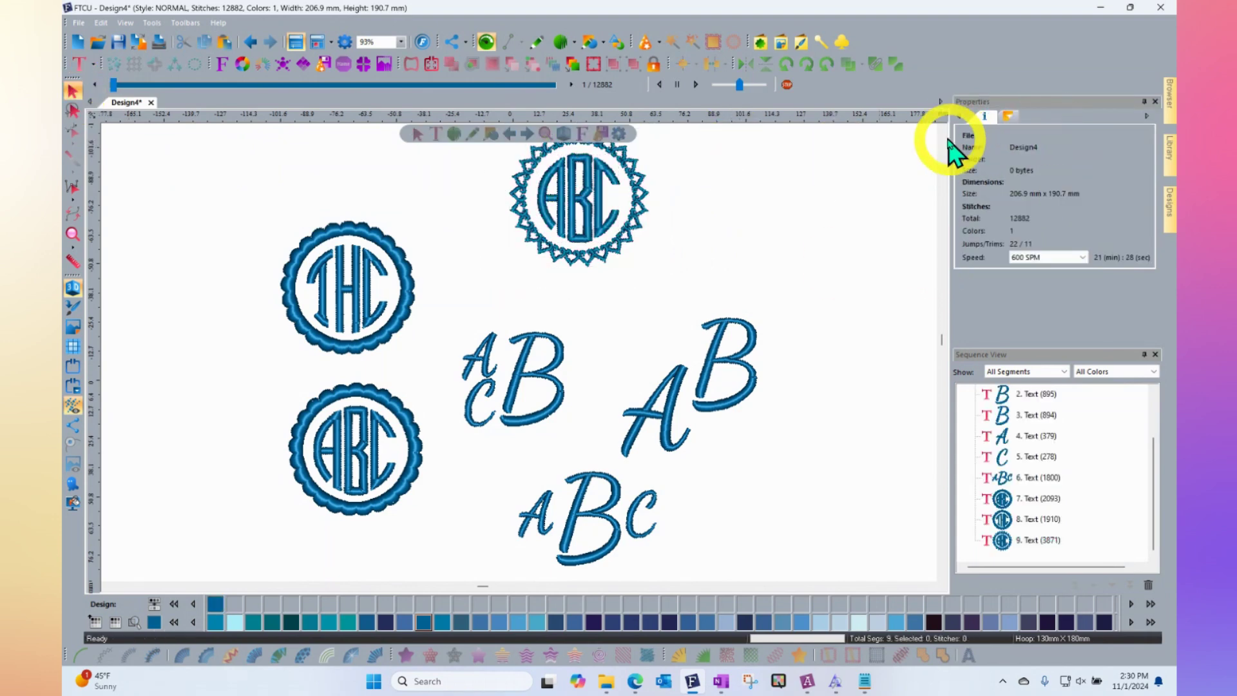
left_click(943, 127)
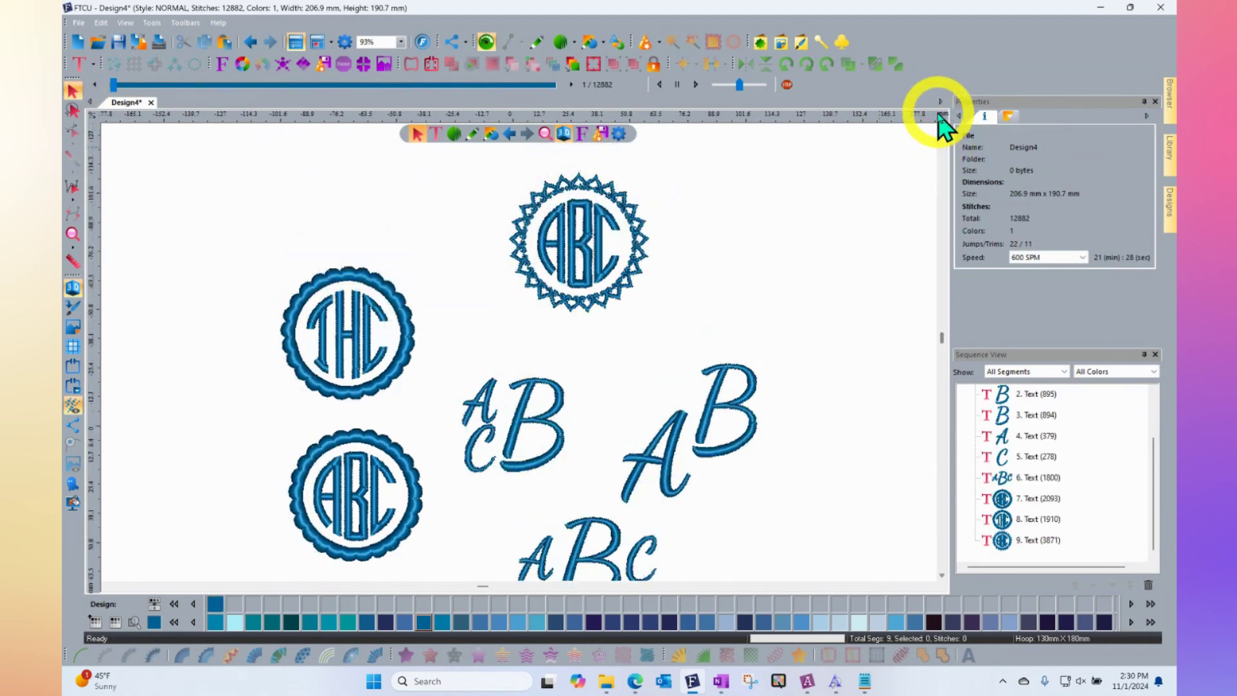